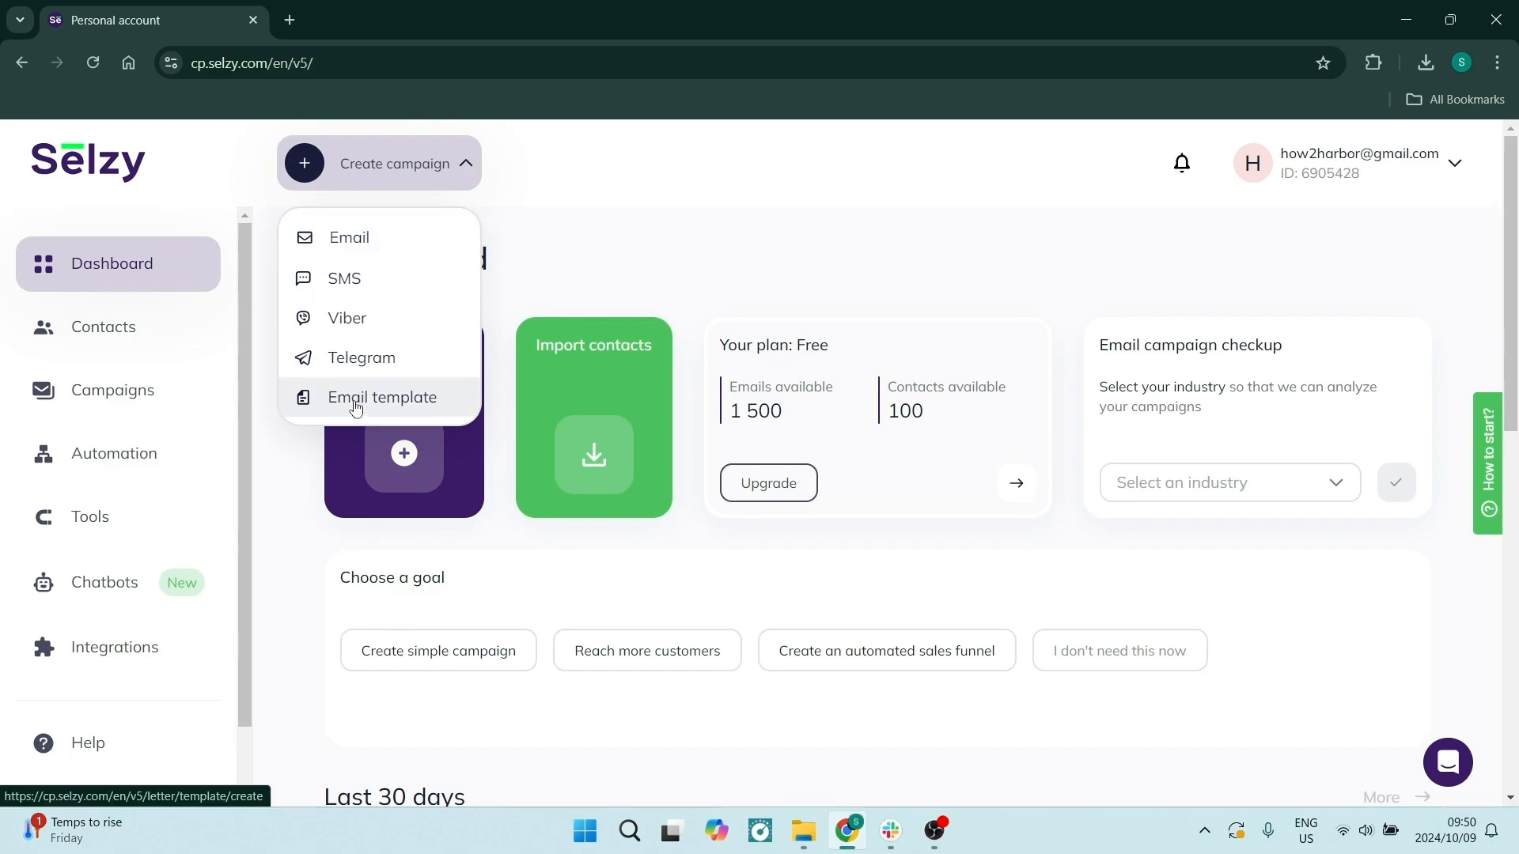
Start a new email template, name it Test Template, and set its message subject to New Stock
click(355, 406)
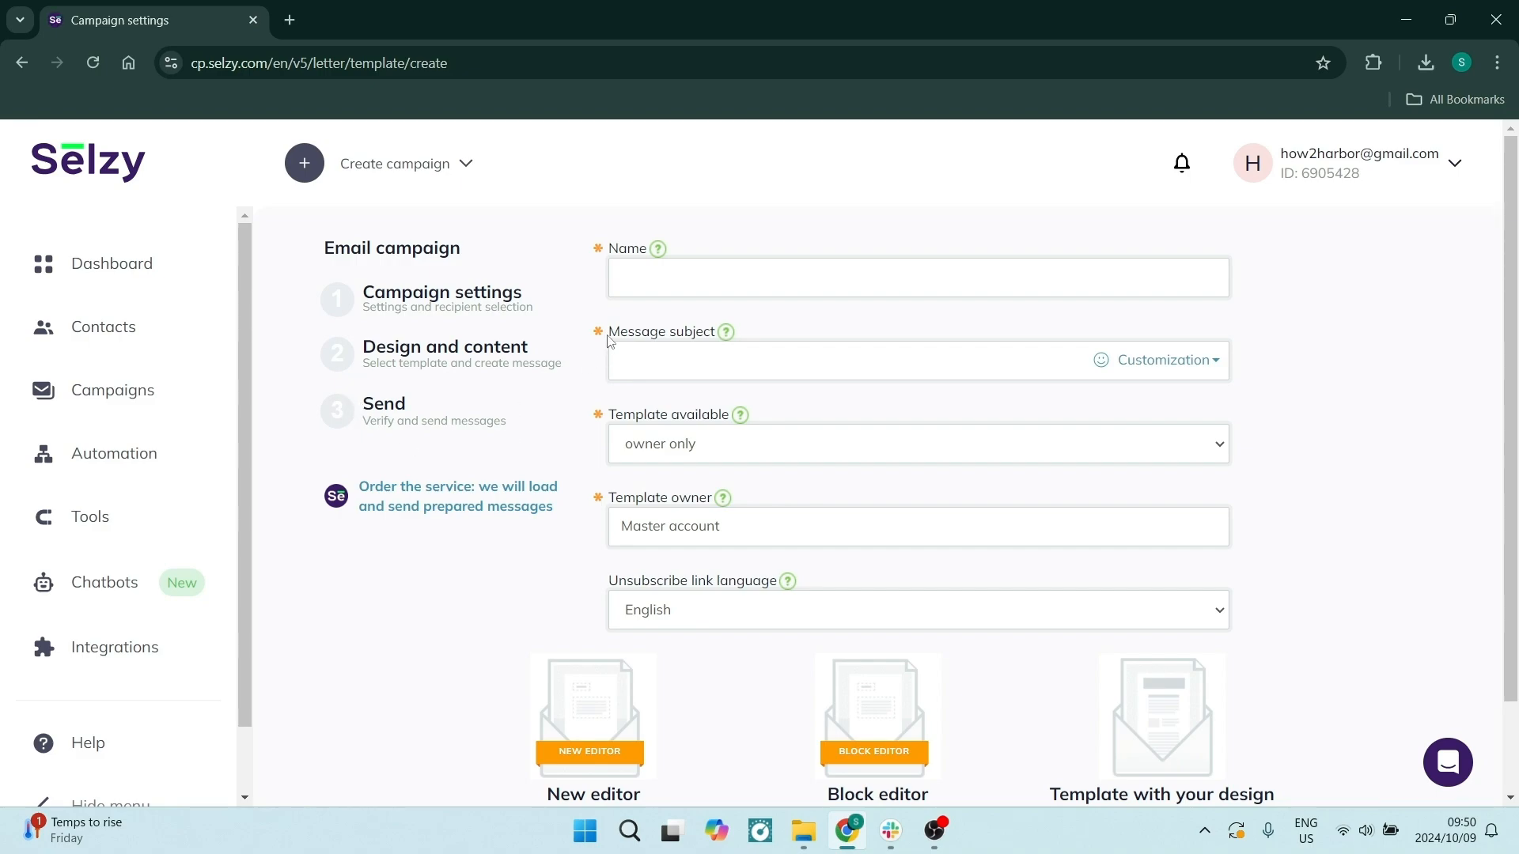
click(662, 274)
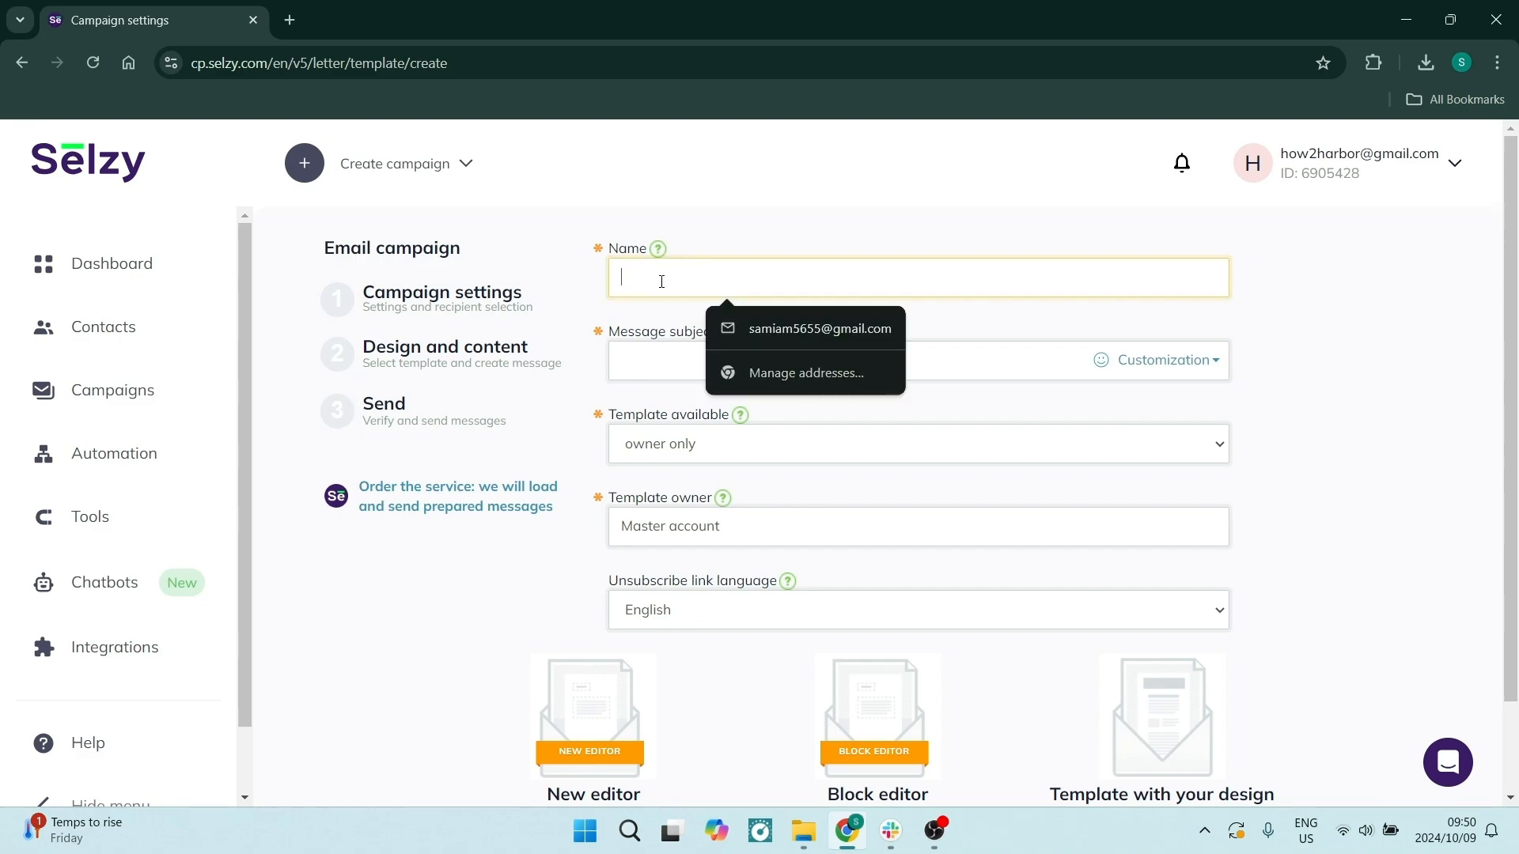
text(Test Template)
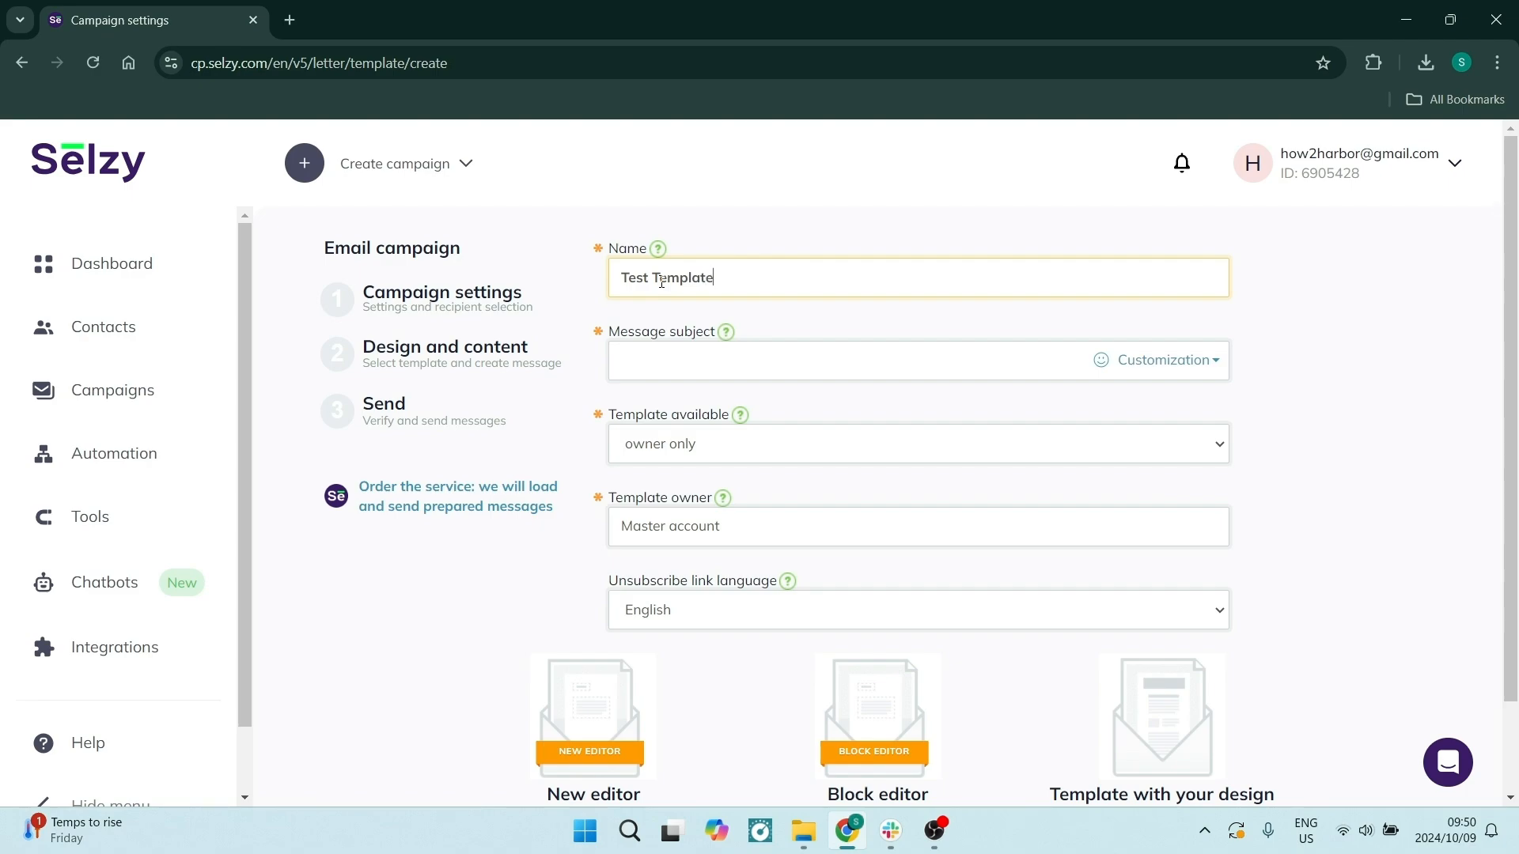
click(700, 363)
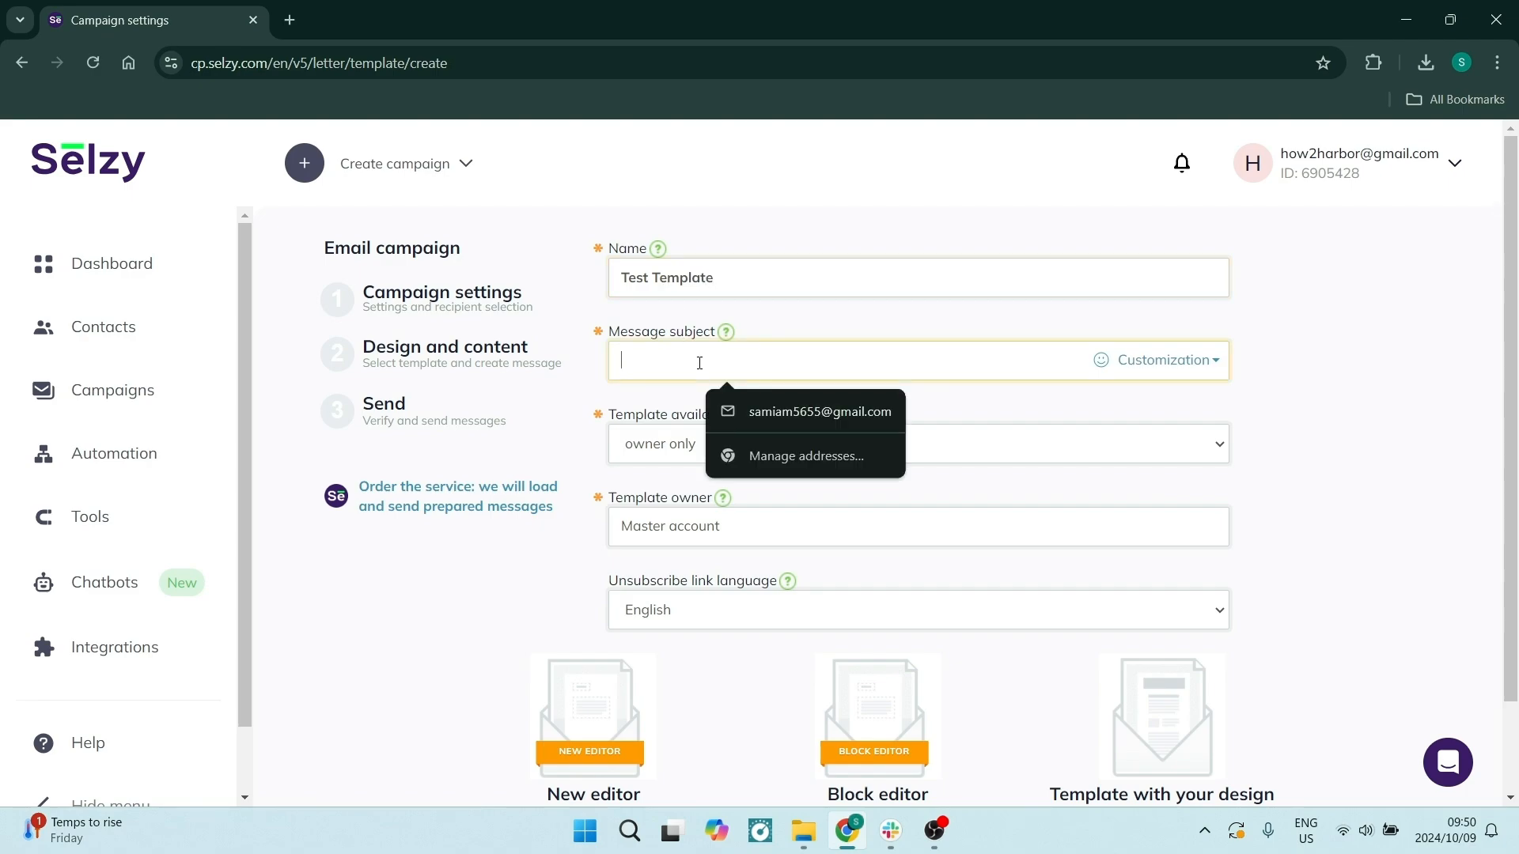
text(New Stock)
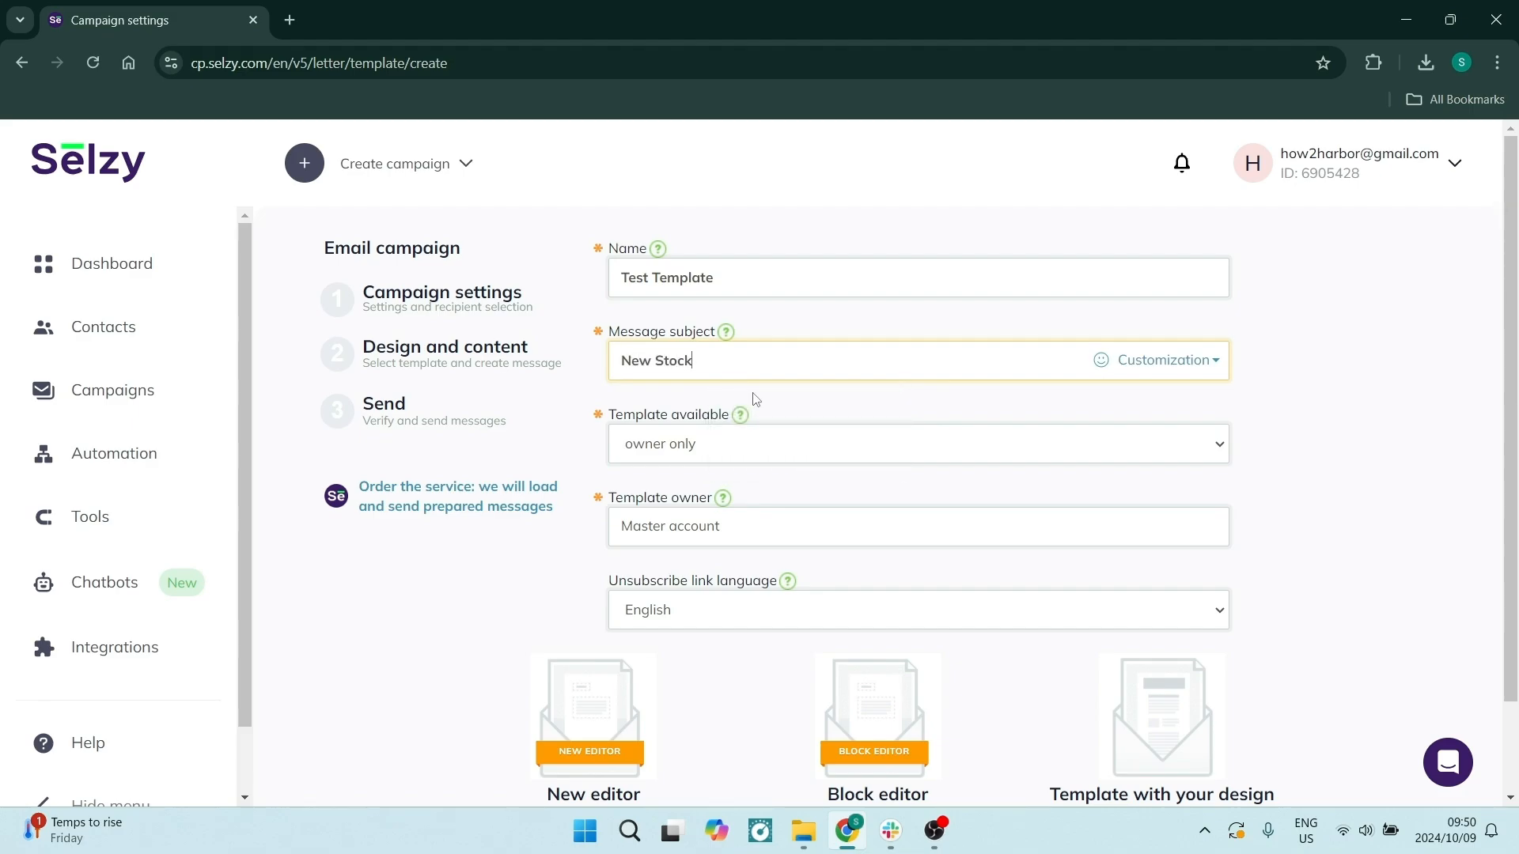
Keep the template available to the owner only and create it in the Block editor
click(1203, 454)
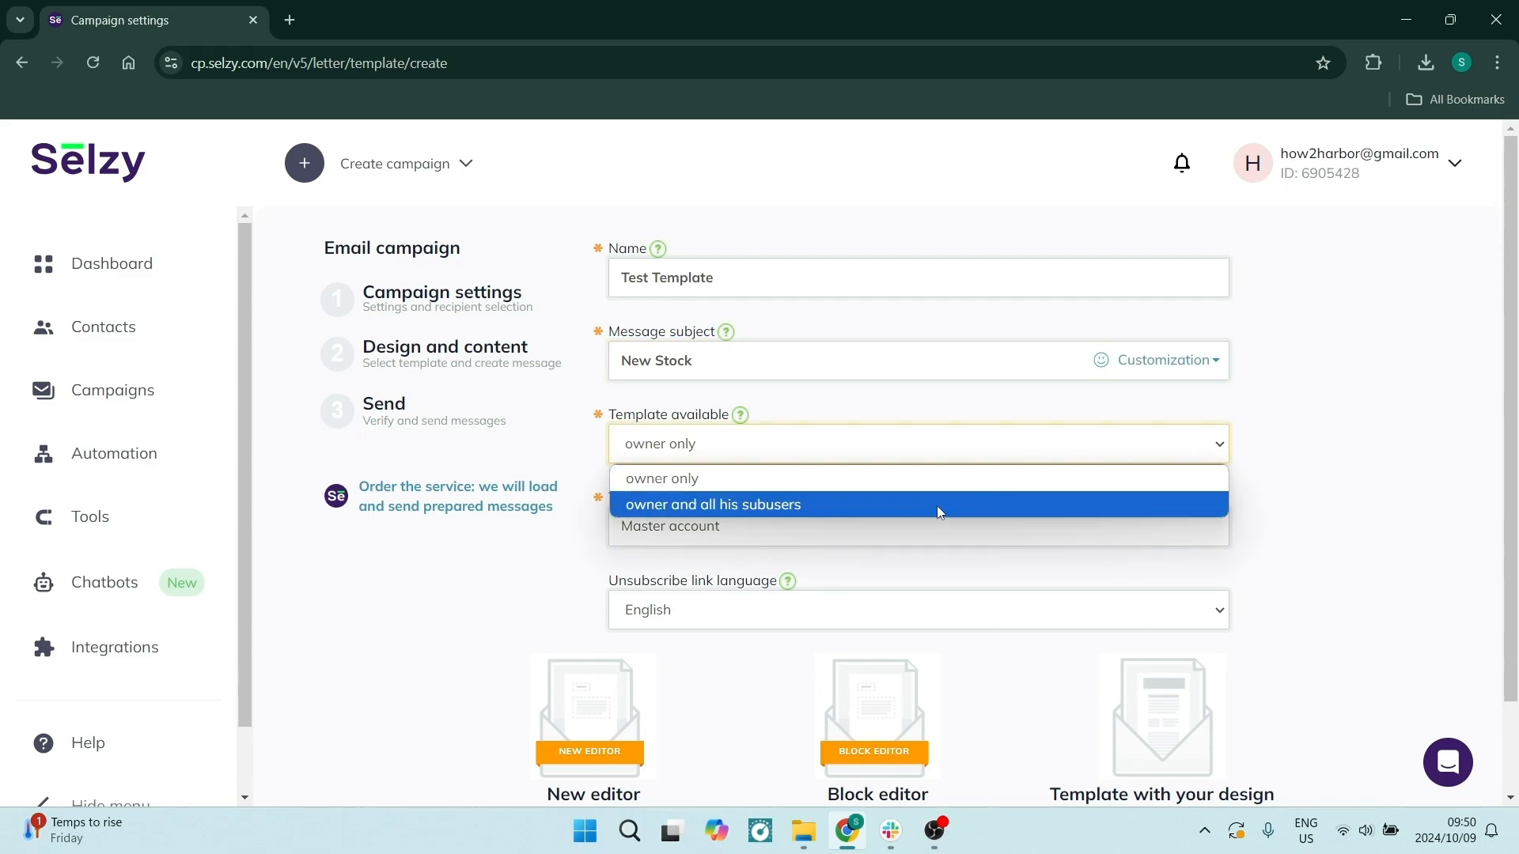
click(909, 462)
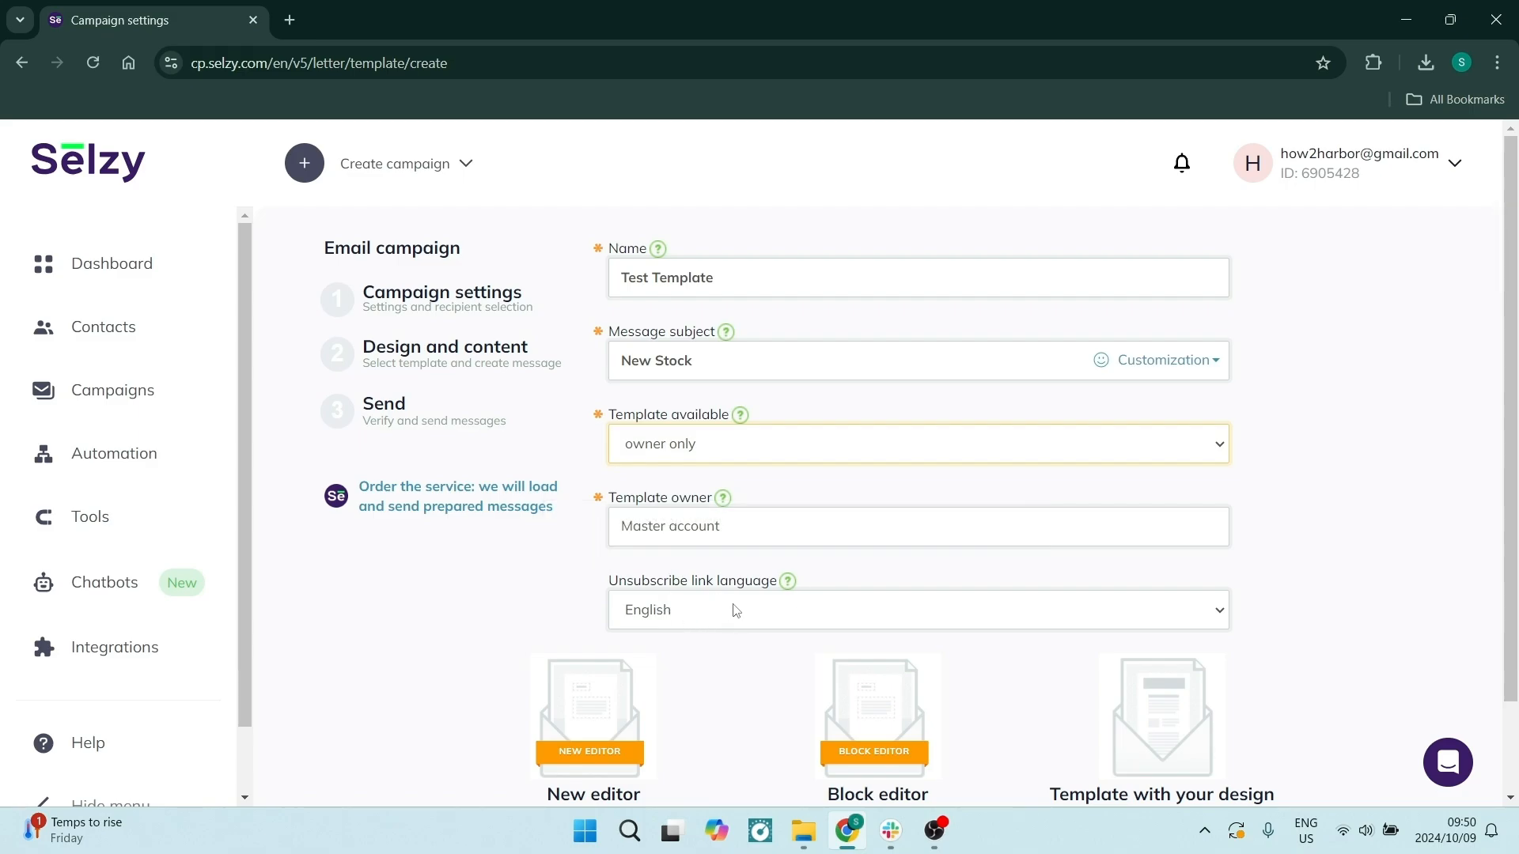
scroll(733, 610, down, 1)
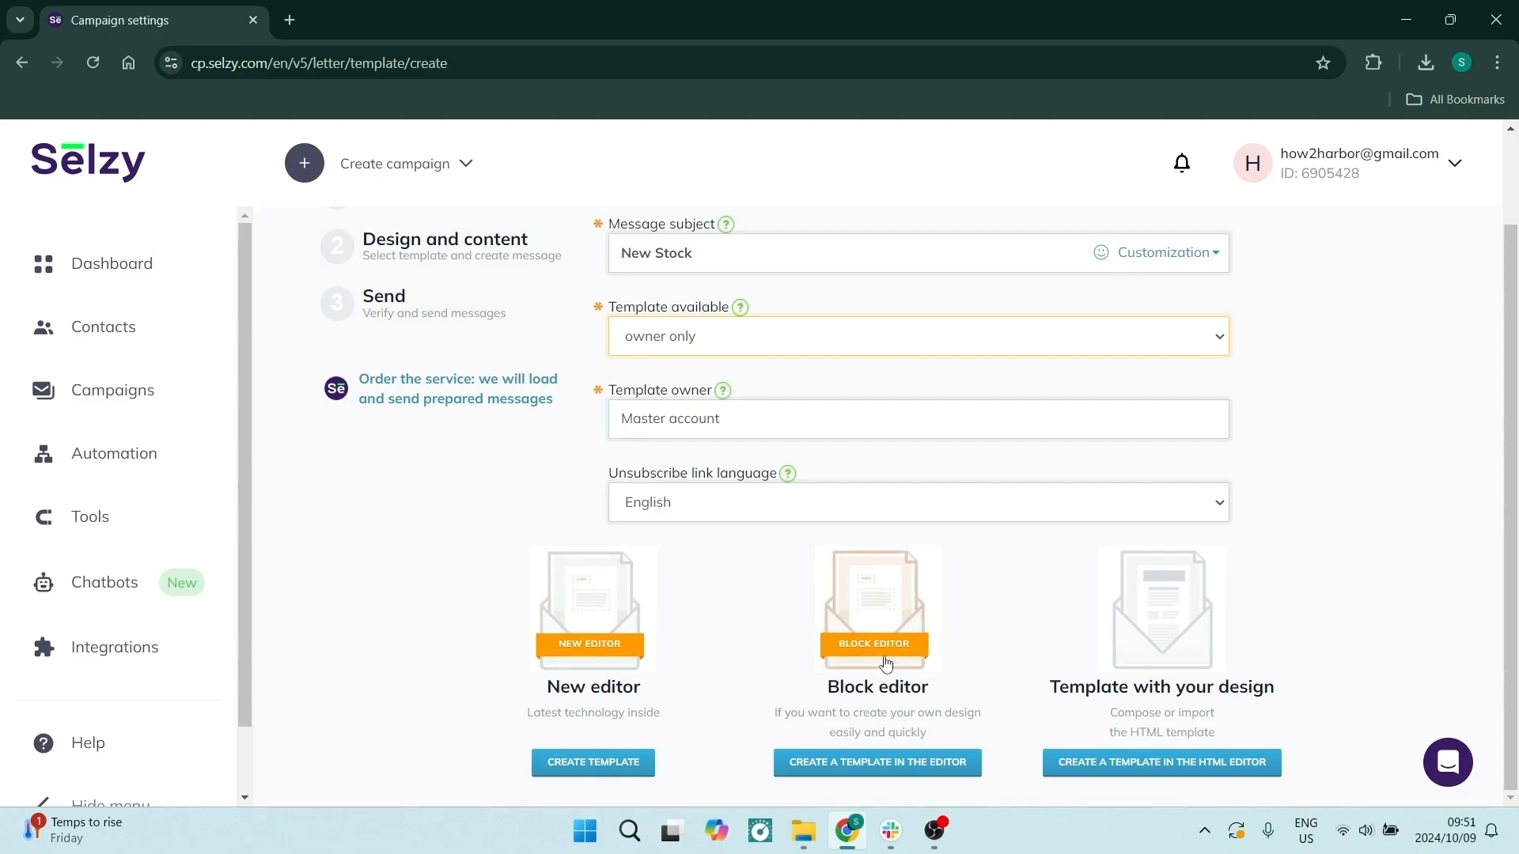
click(877, 761)
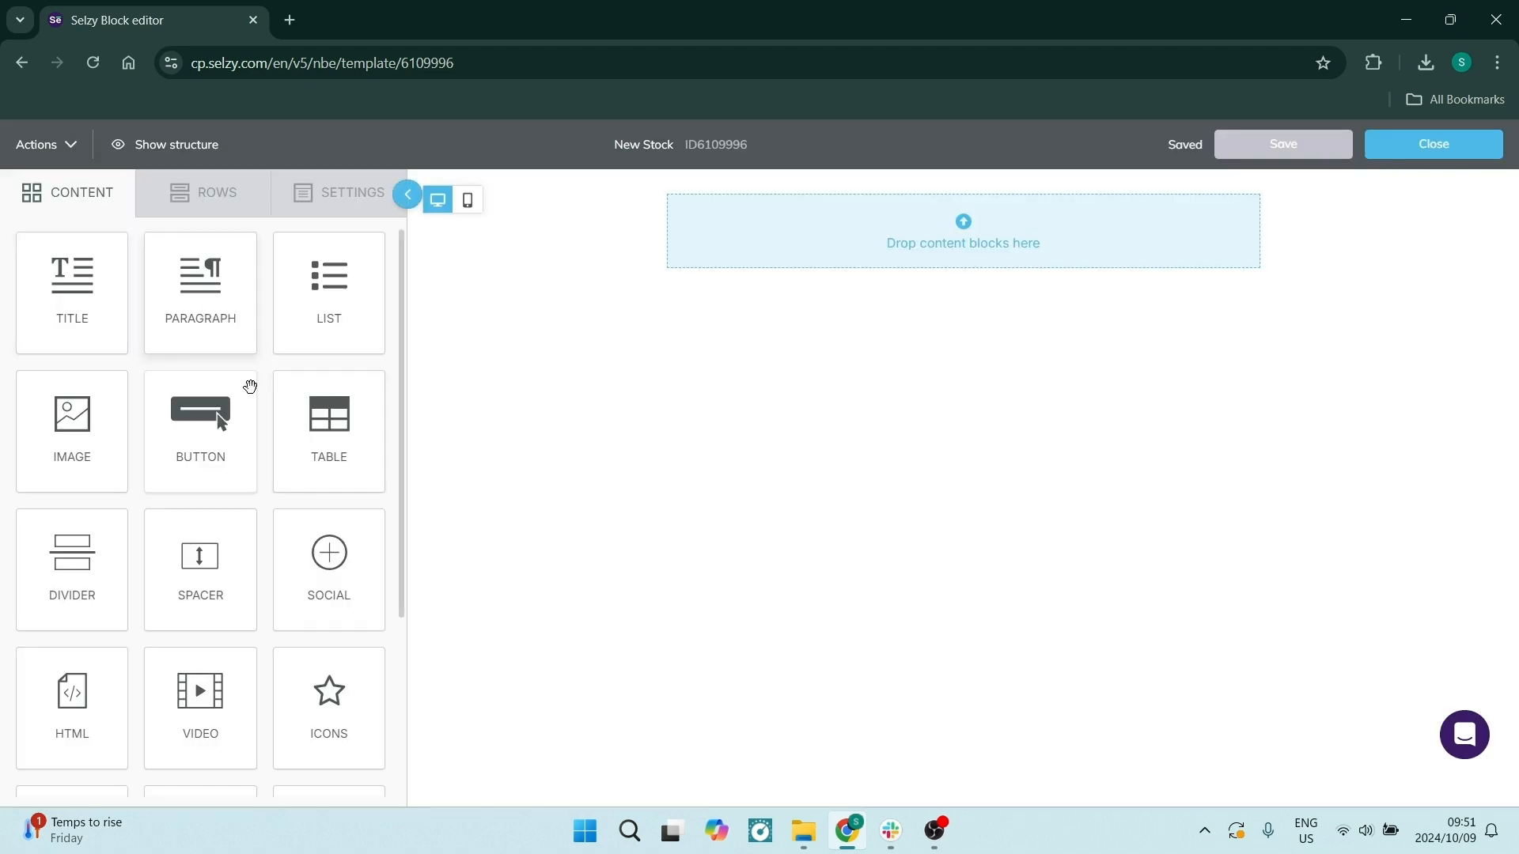
Add three rows below the existing one: a full-width row, a narrow-wide two-column row, and a wide-narrow two-column row
scroll(241, 600, down, 3)
scroll(237, 599, up, 3)
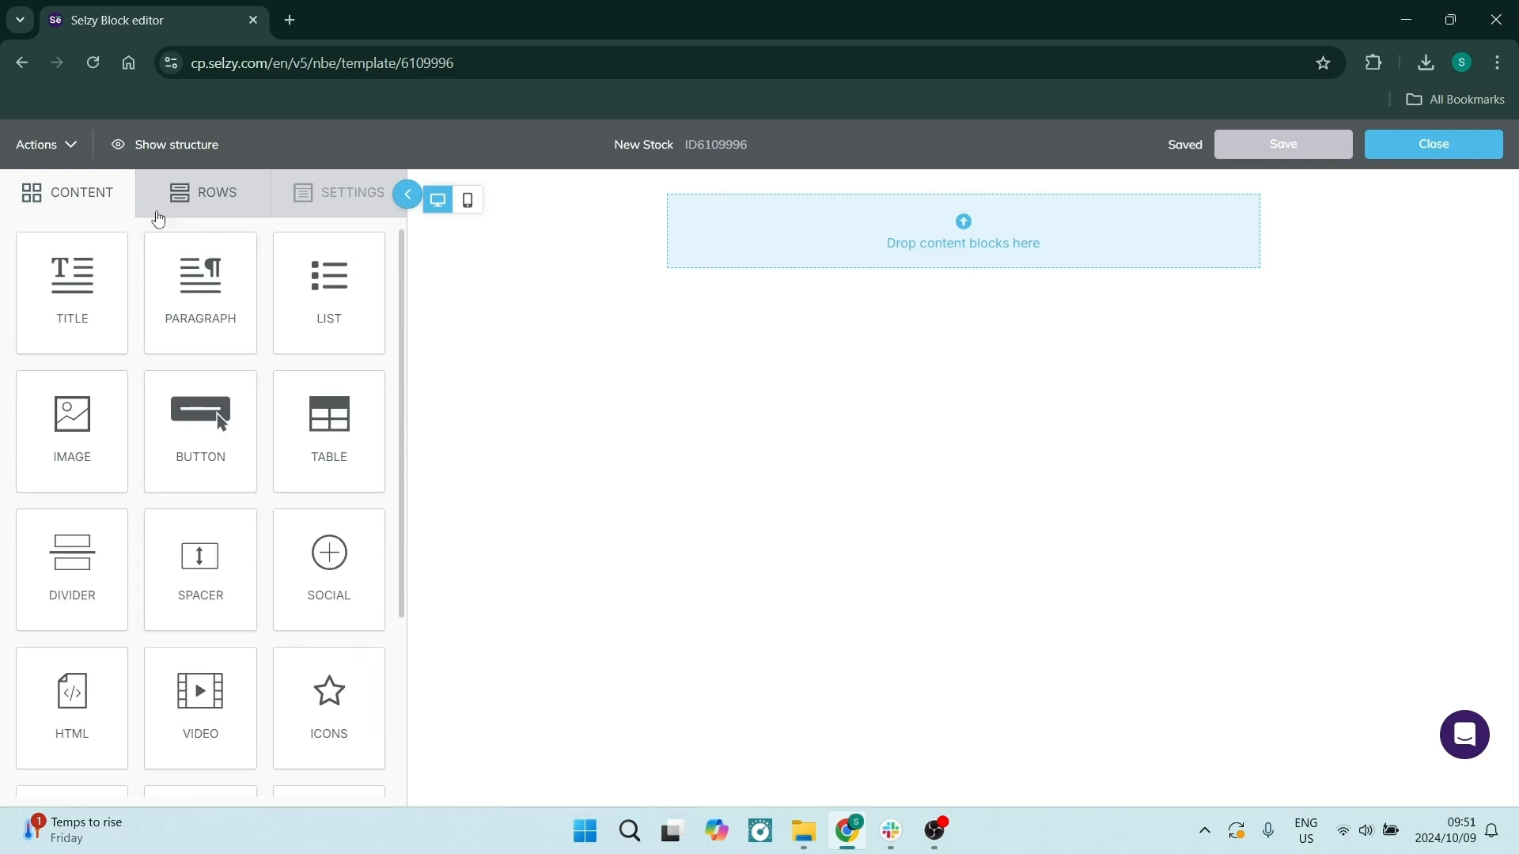
click(224, 201)
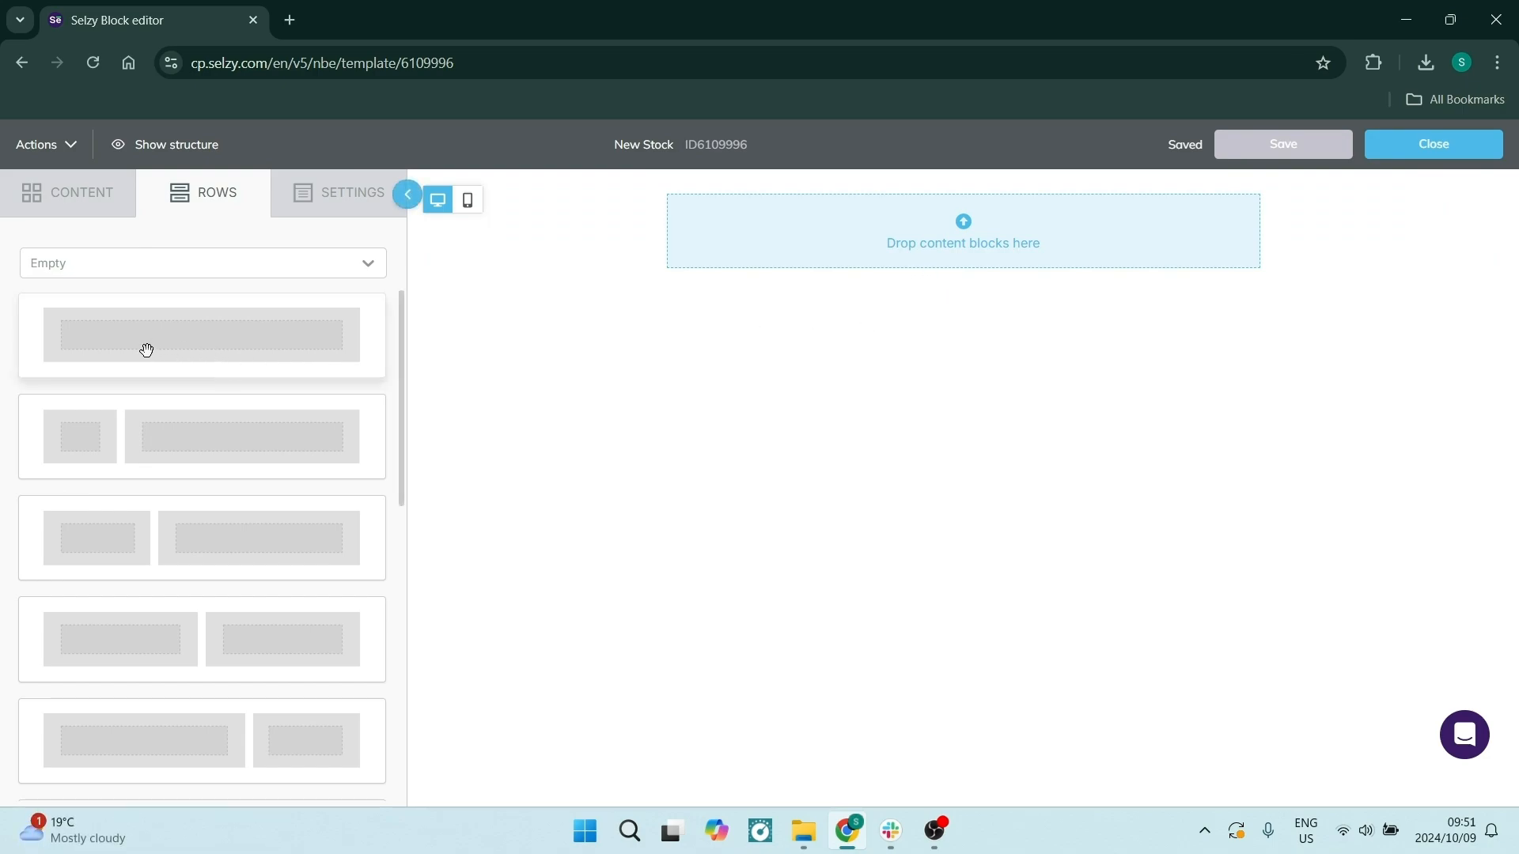
drag(153, 344, 535, 295)
drag(163, 472, 797, 380)
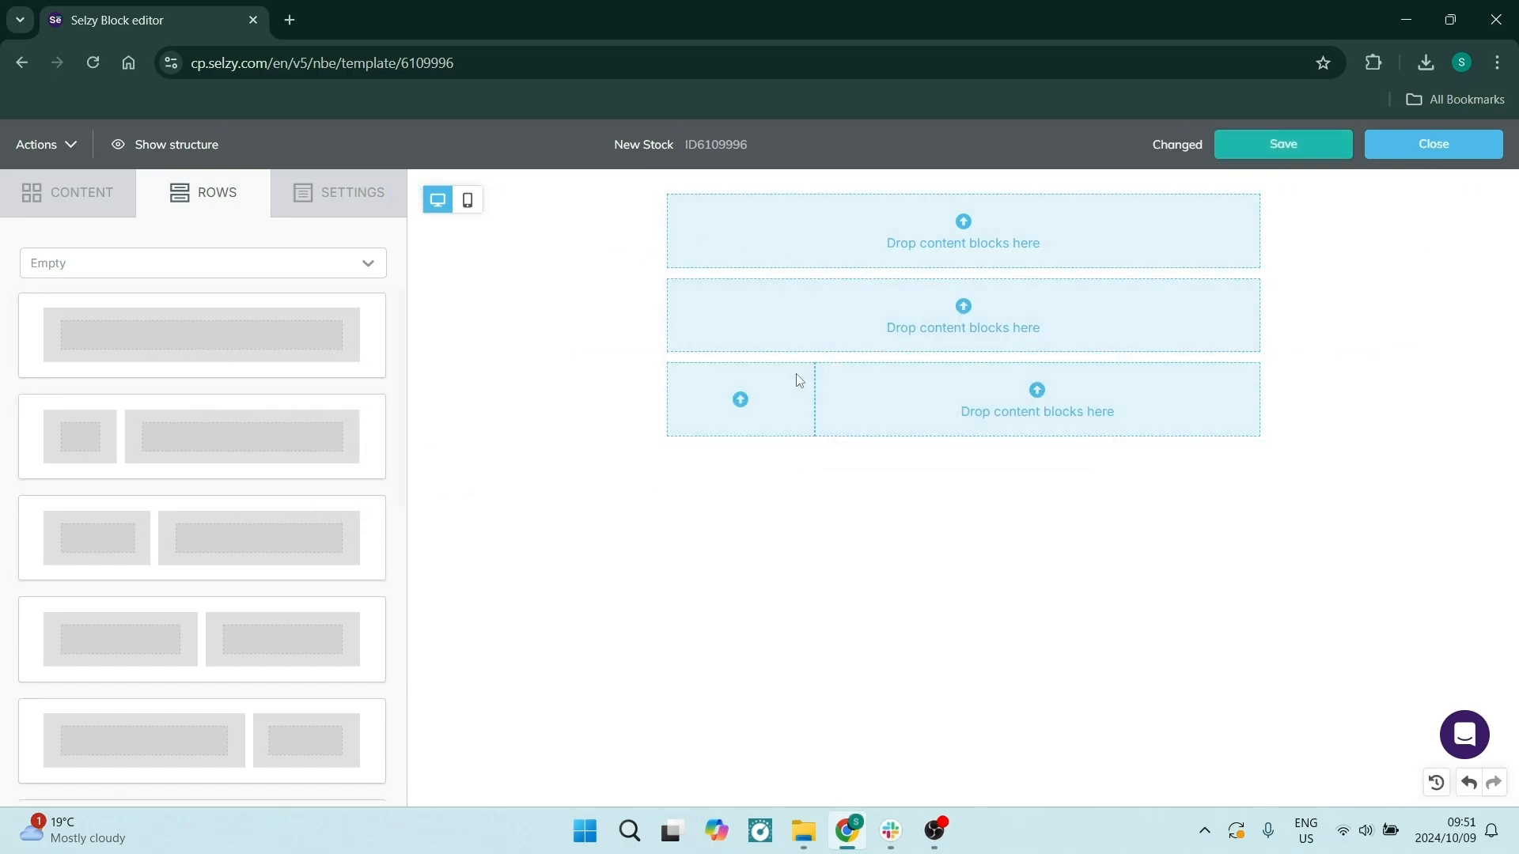
scroll(153, 570, down, 5)
drag(154, 459, 802, 470)
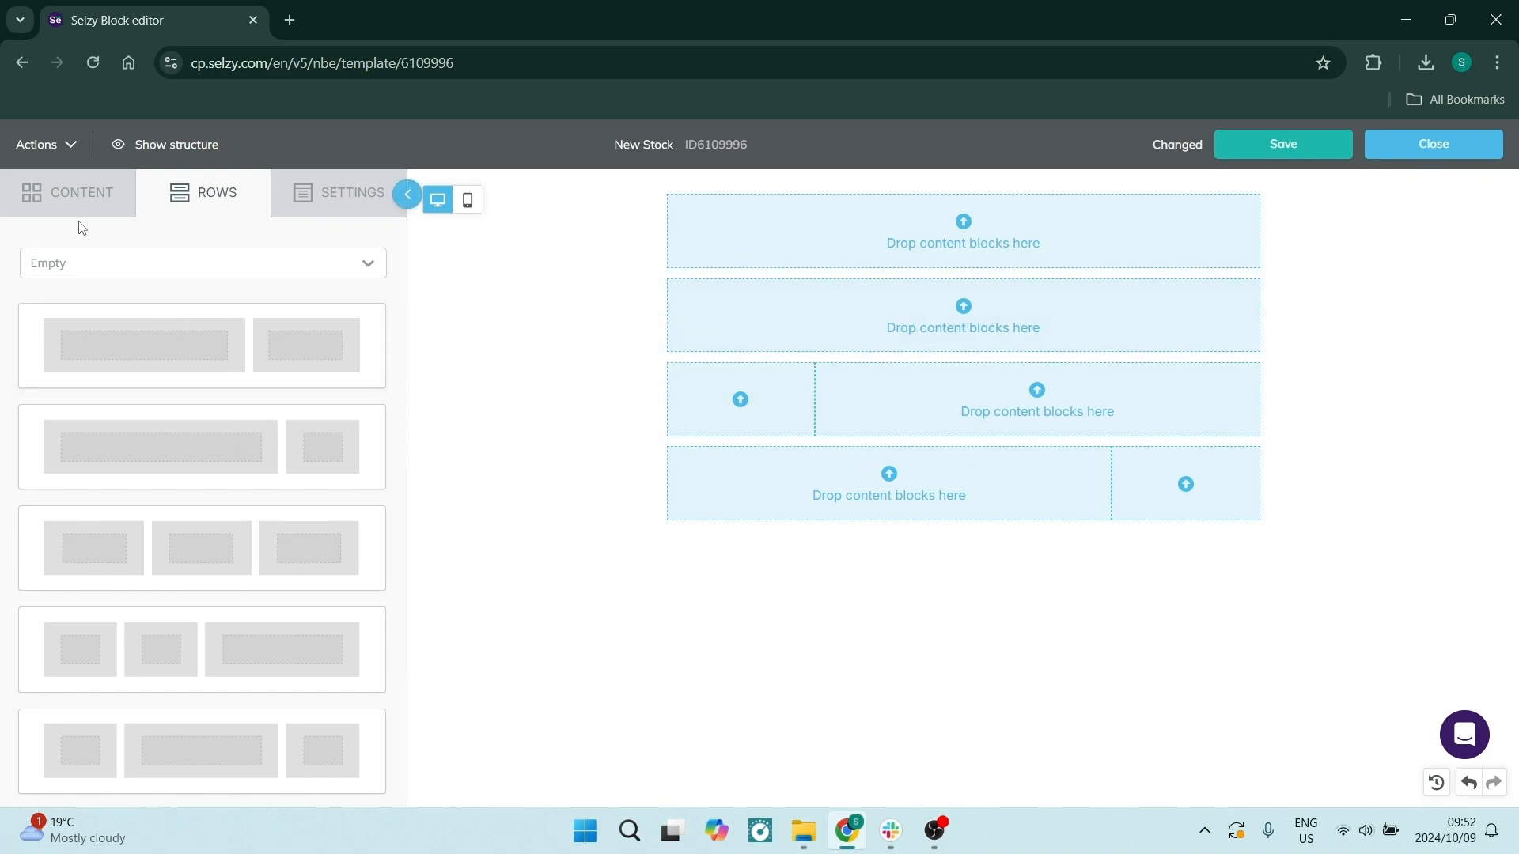
Place a title block in the first row and a button block in the second row
click(69, 192)
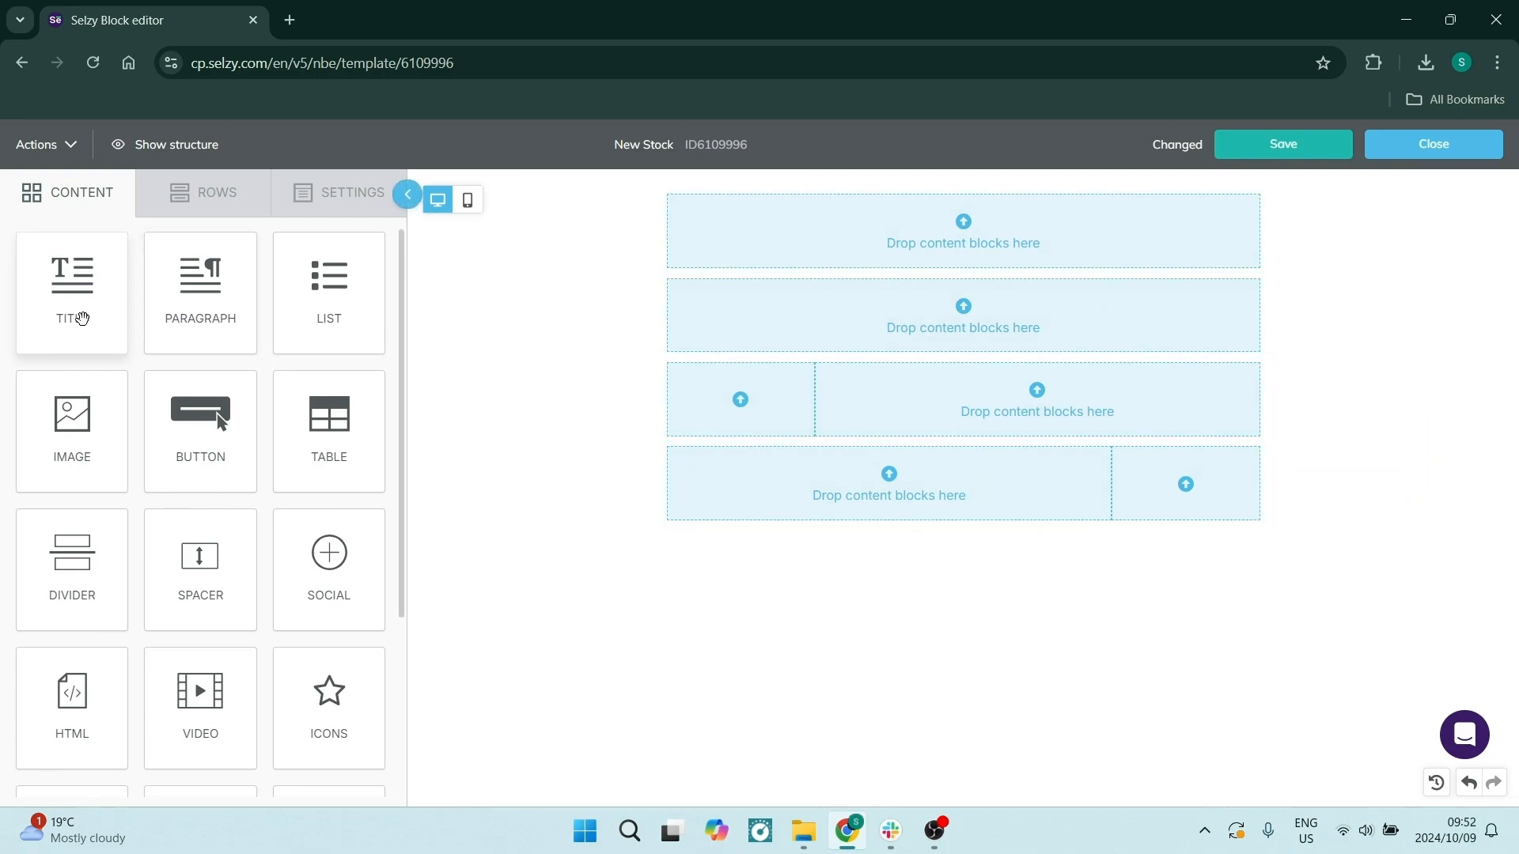
drag(77, 328, 847, 226)
drag(222, 412, 757, 271)
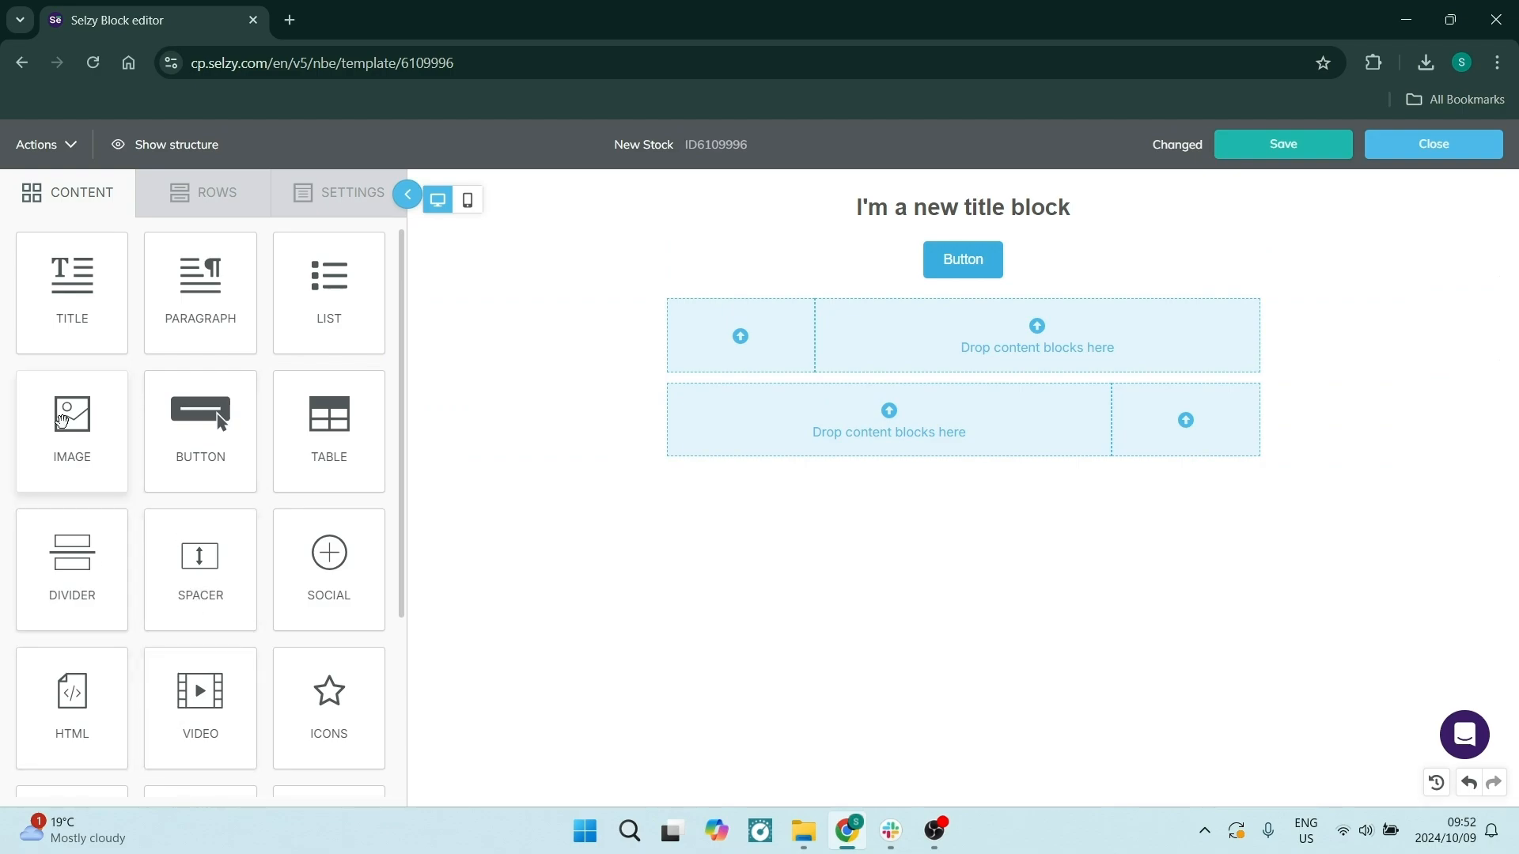
Fill both two-column rows with an image block in the narrow column and a paragraph block in the wide column
drag(72, 427, 740, 337)
drag(207, 320, 874, 392)
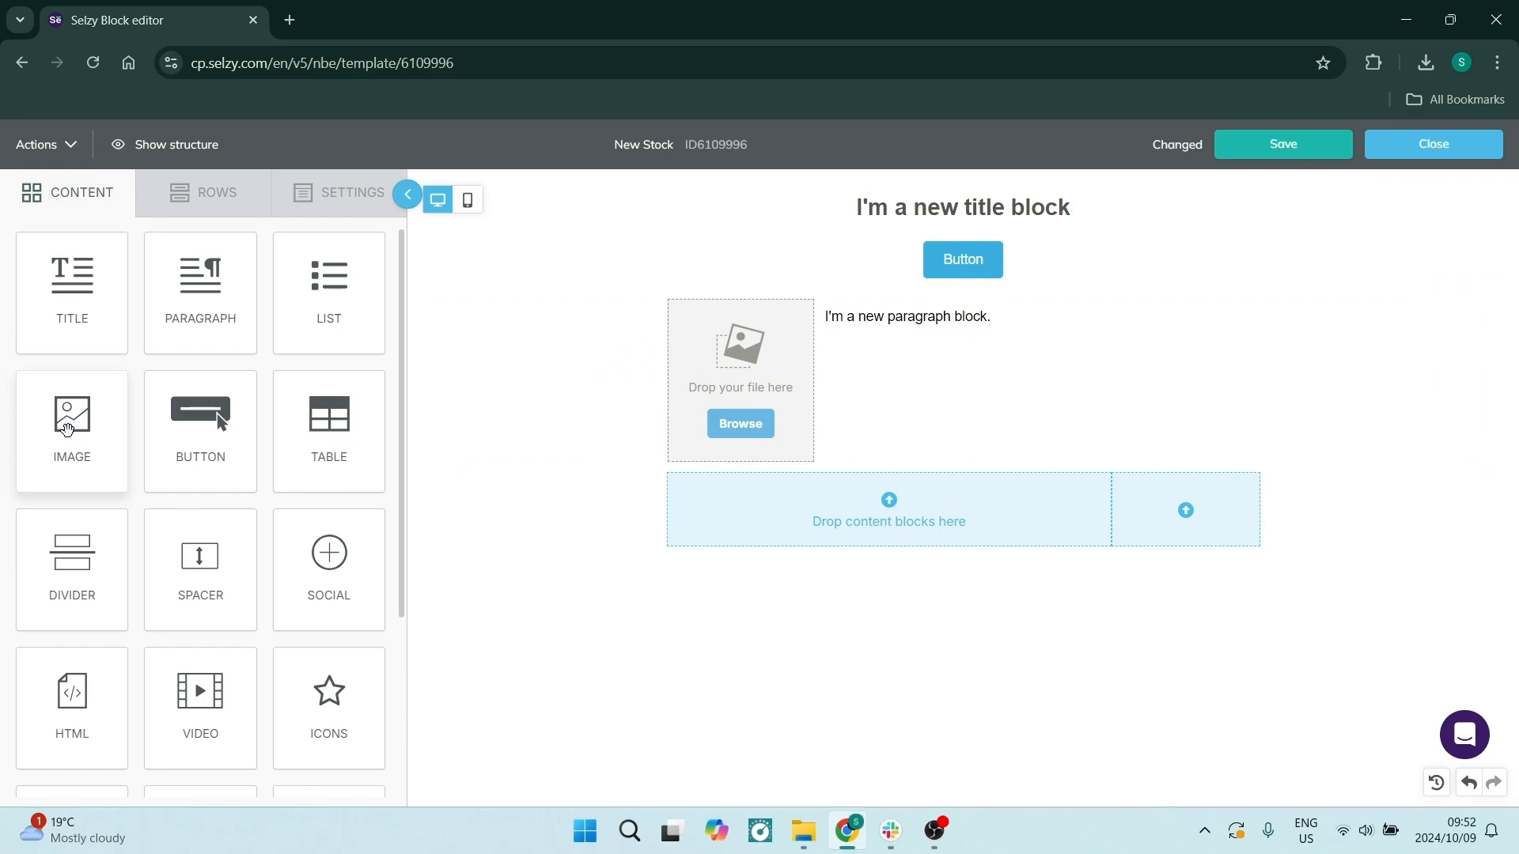
drag(67, 430, 1183, 522)
drag(201, 312, 785, 563)
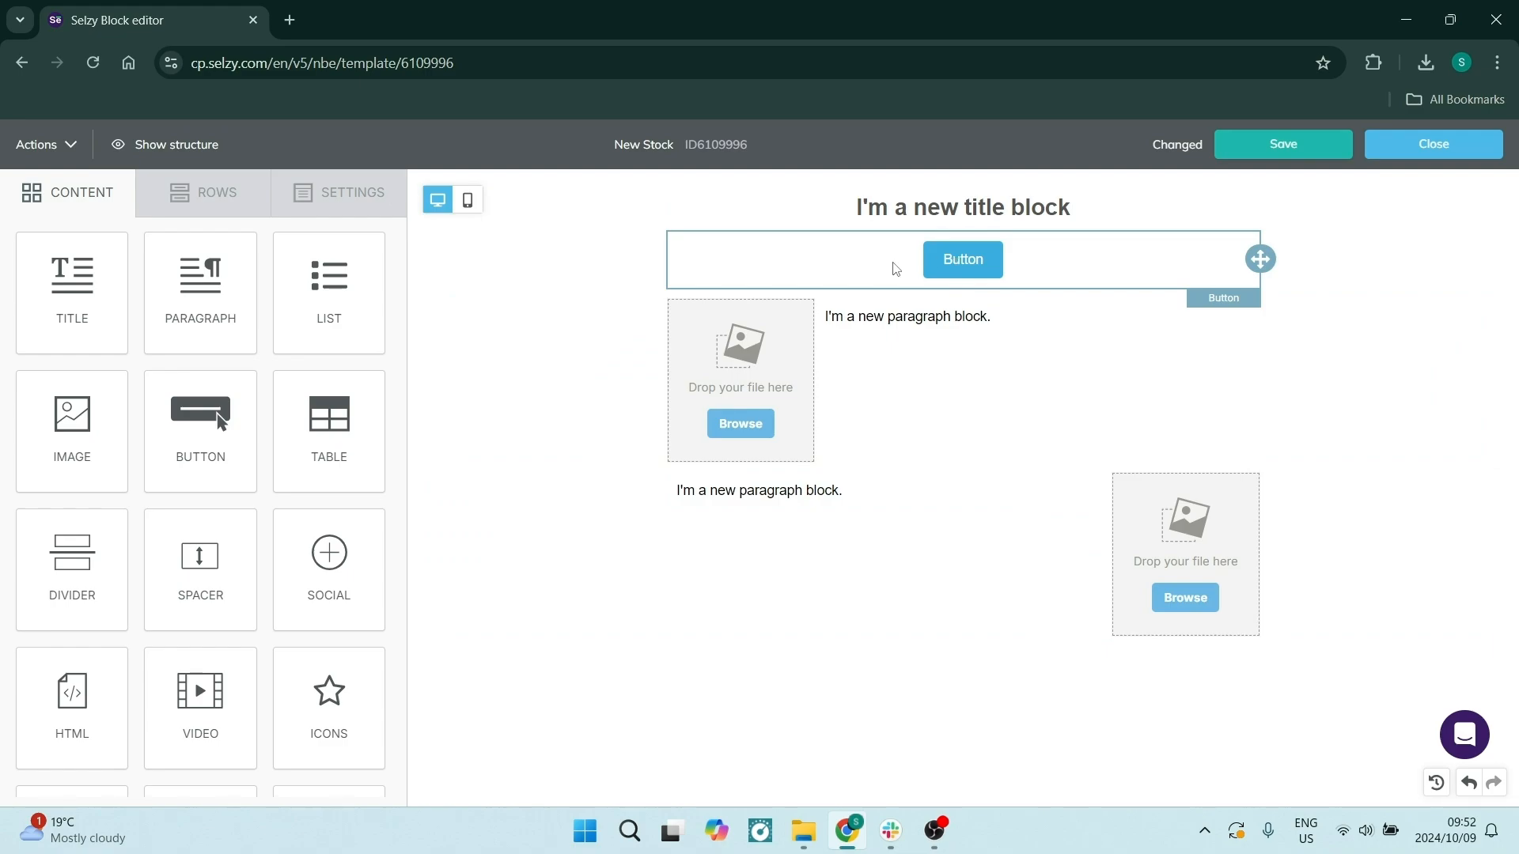
Examine the properties of the button, the first image block and its row, plus the template's general settings
click(896, 269)
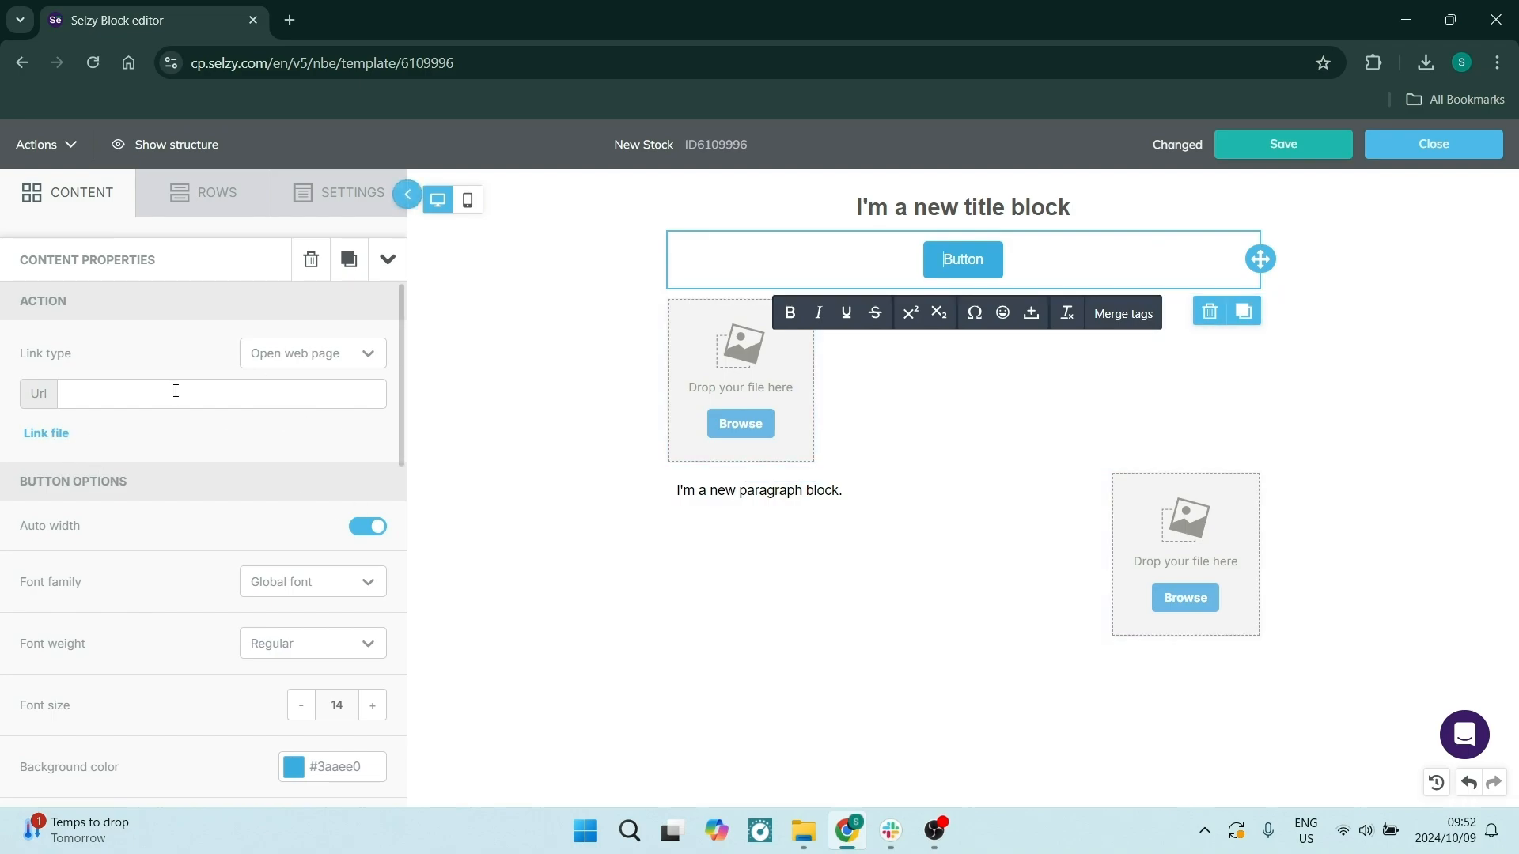
scroll(176, 396, down, 3)
scroll(169, 414, down, 2)
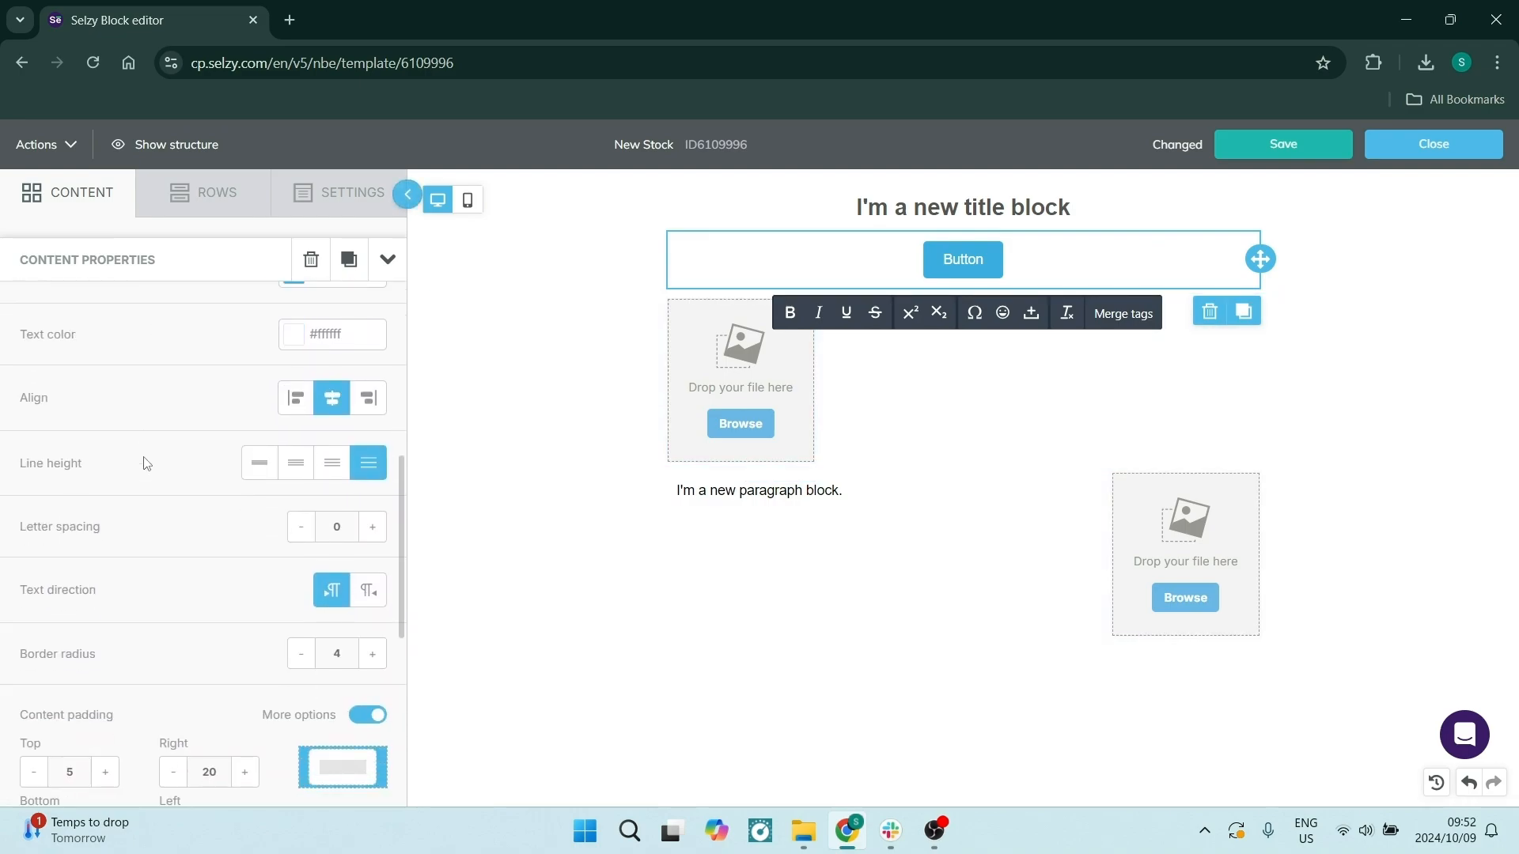
scroll(144, 465, up, 4)
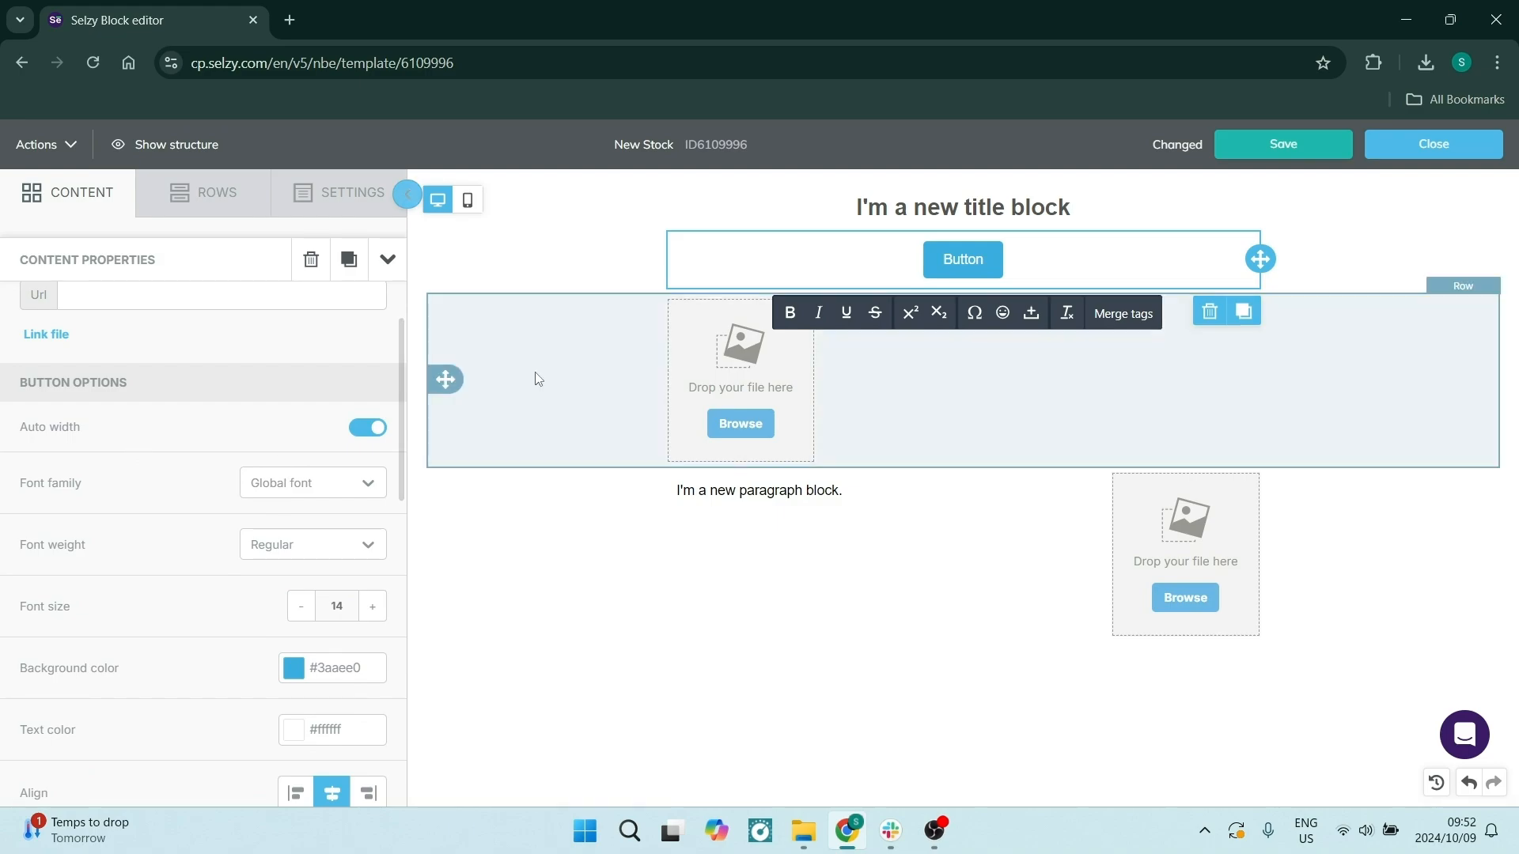
scroll(95, 549, down, 7)
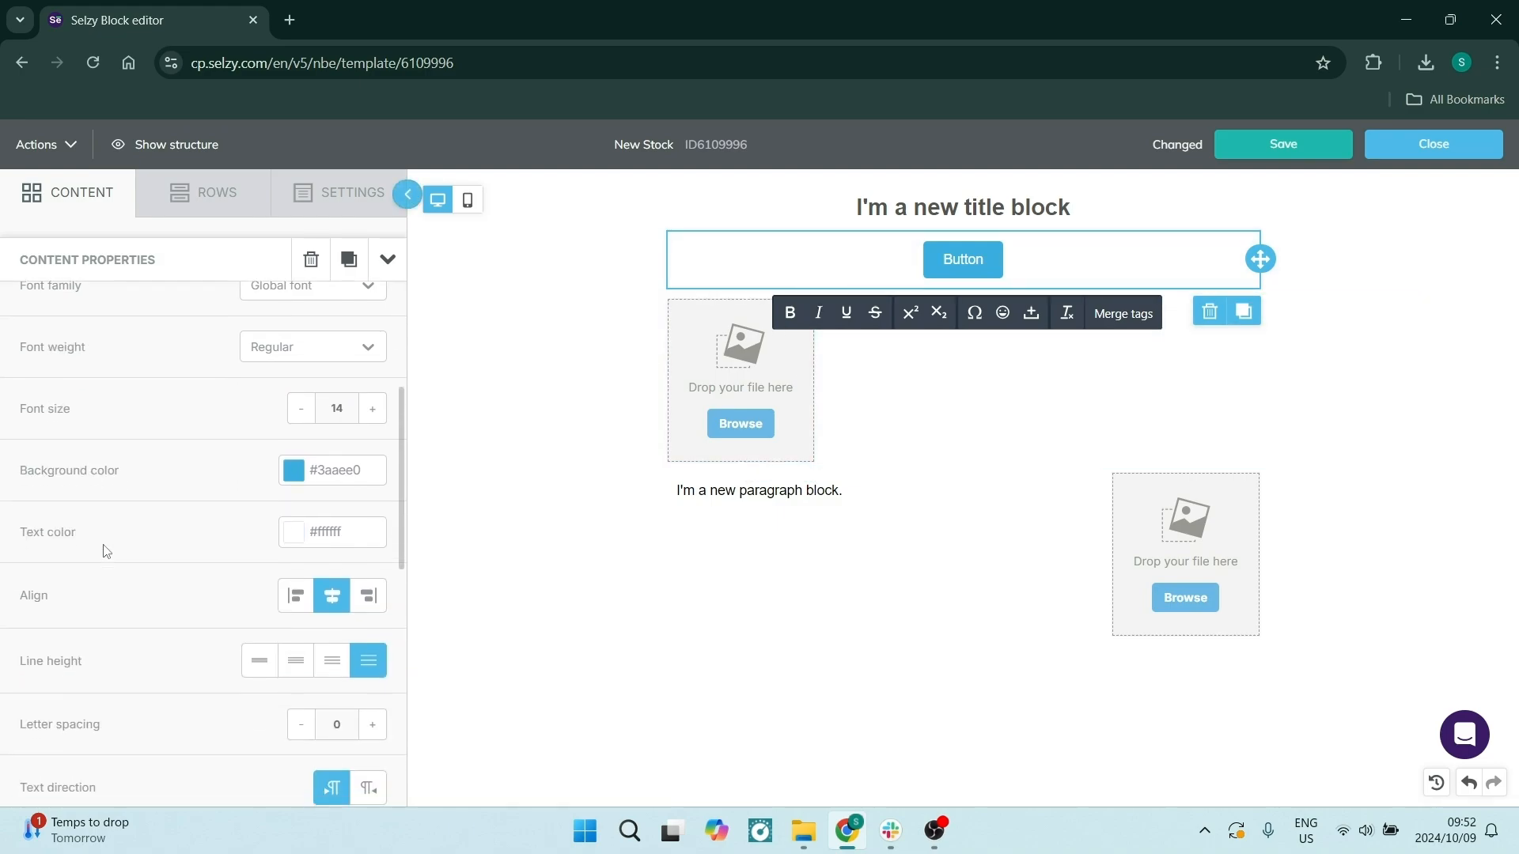
scroll(105, 552, down, 3)
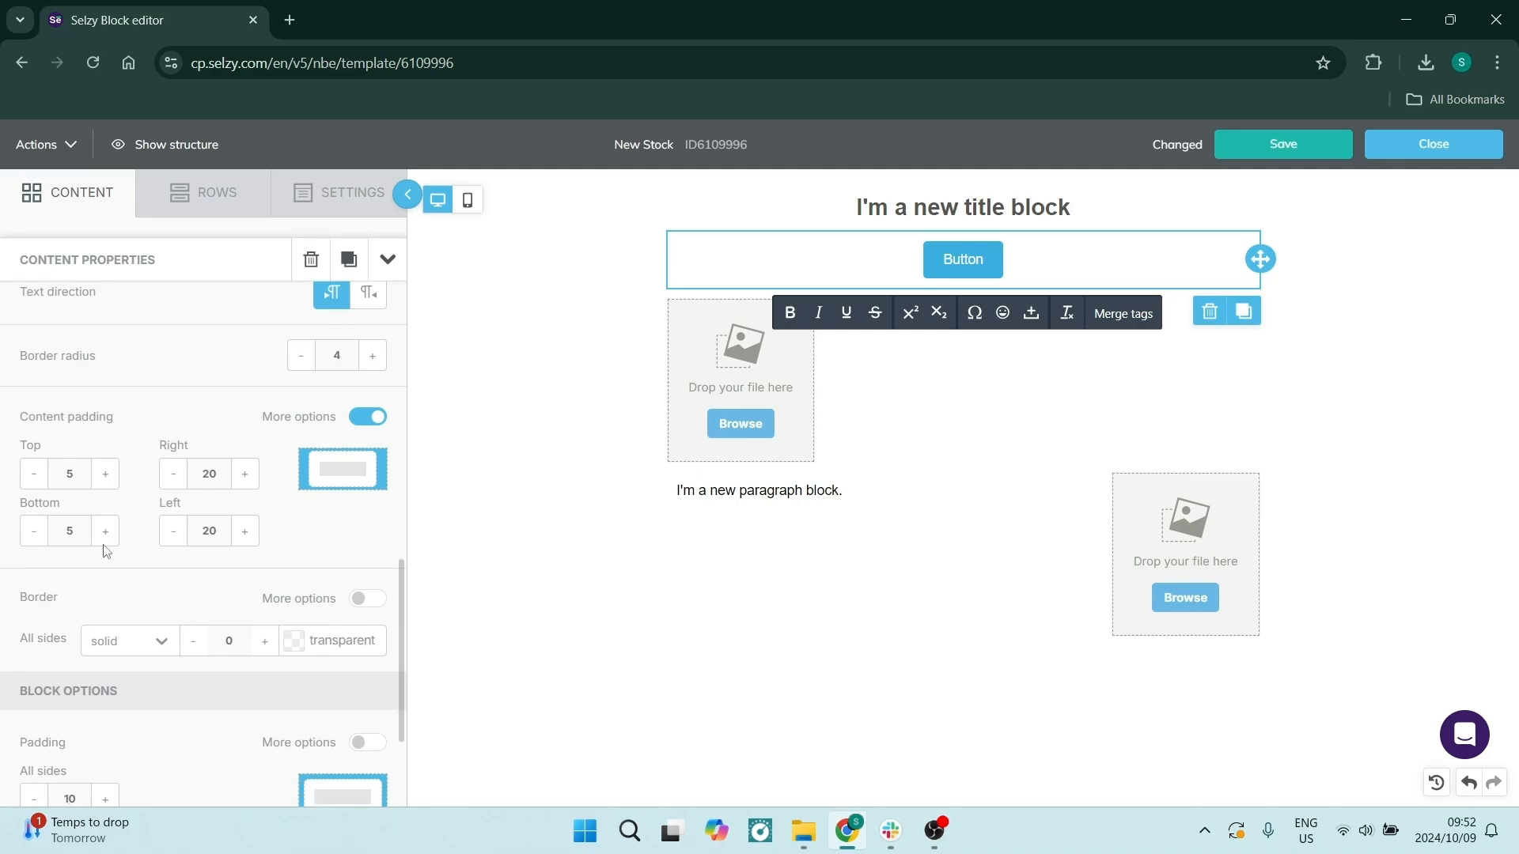
click(774, 394)
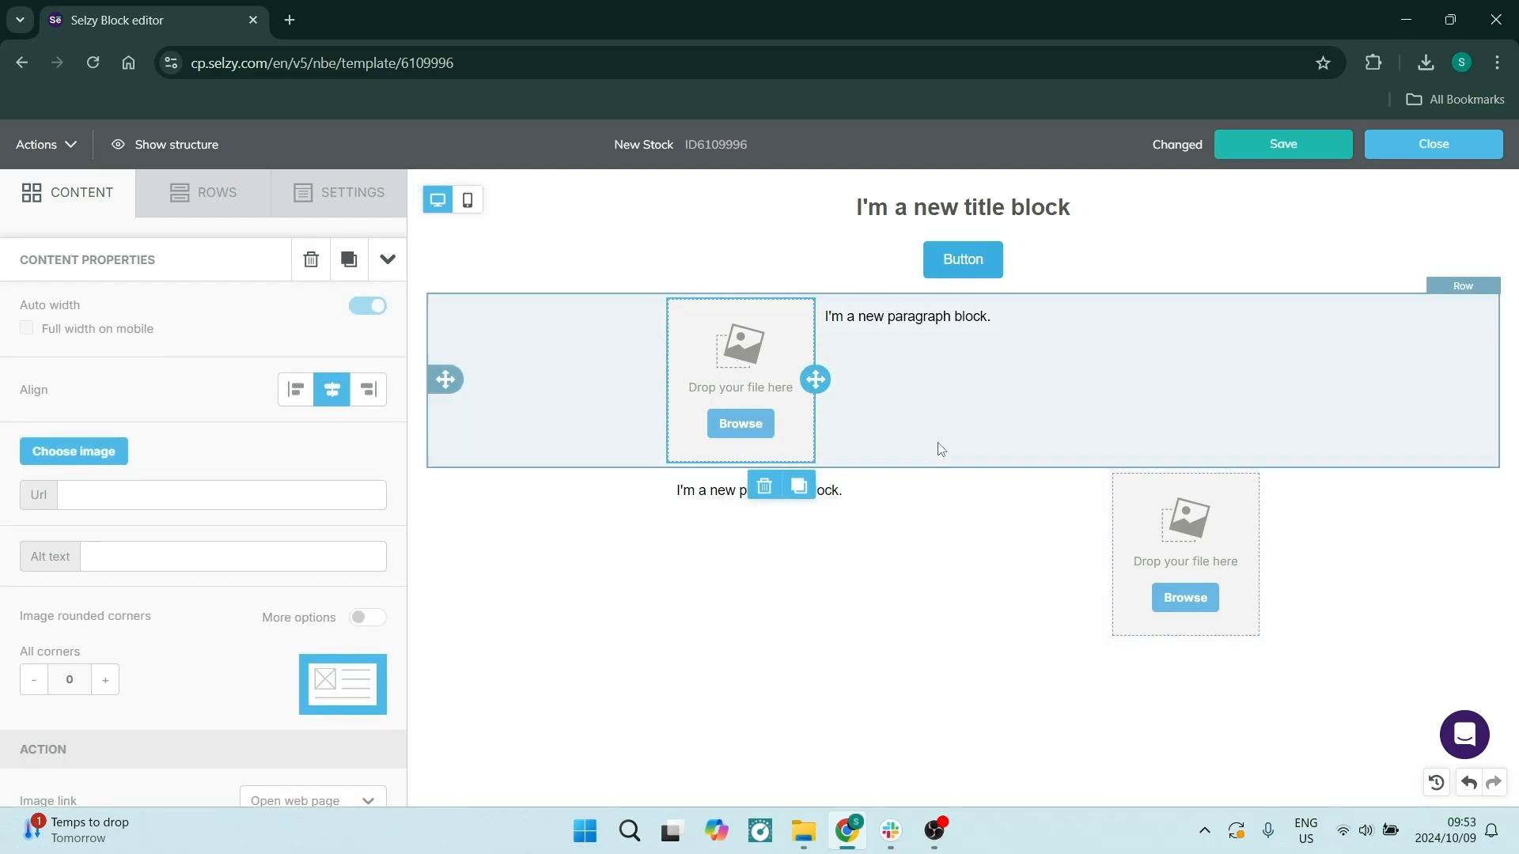
click(939, 444)
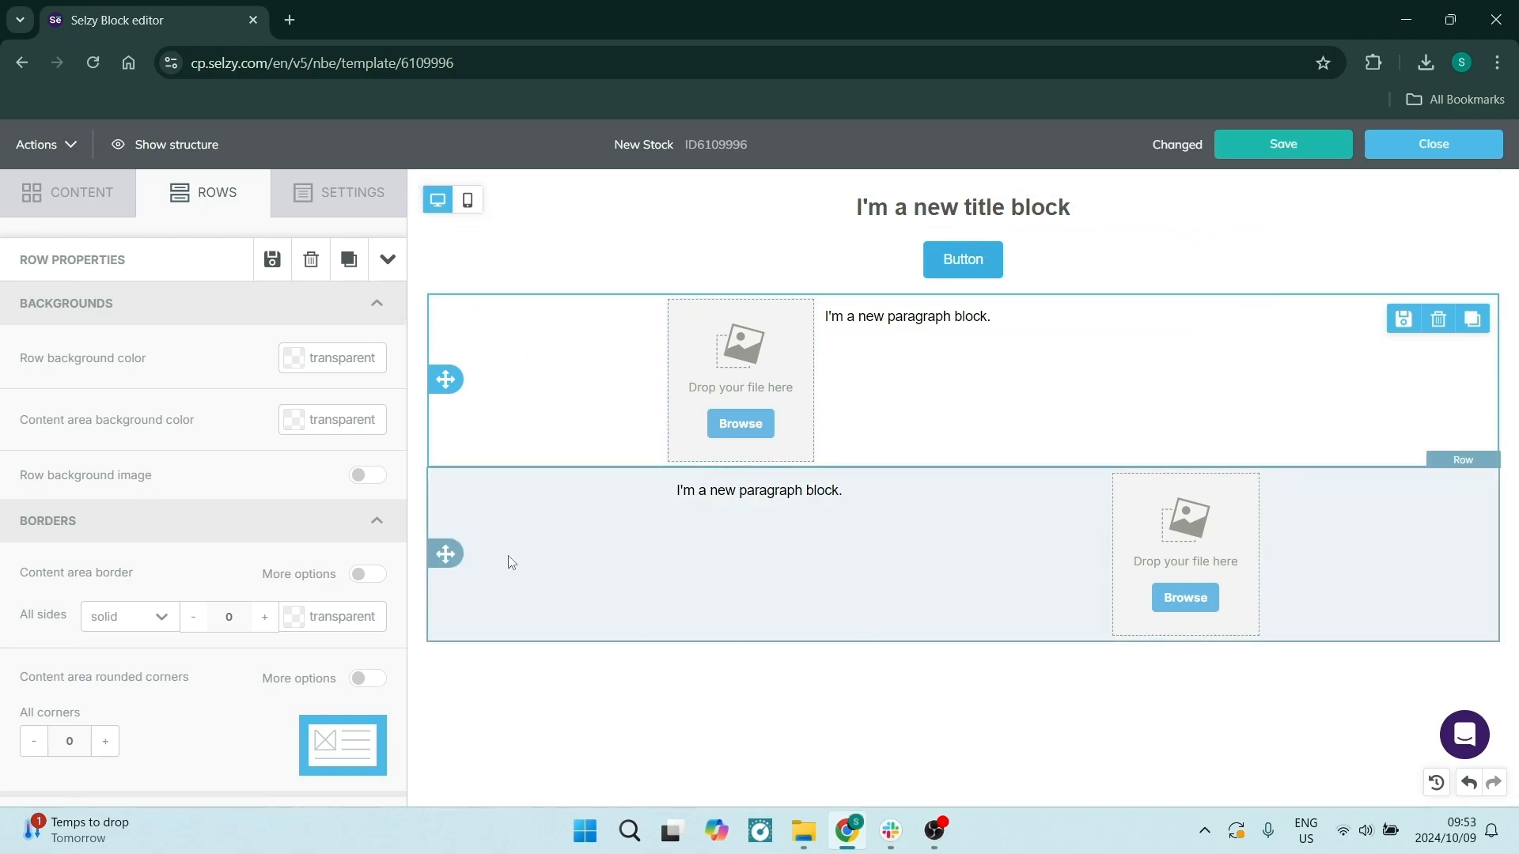
click(360, 190)
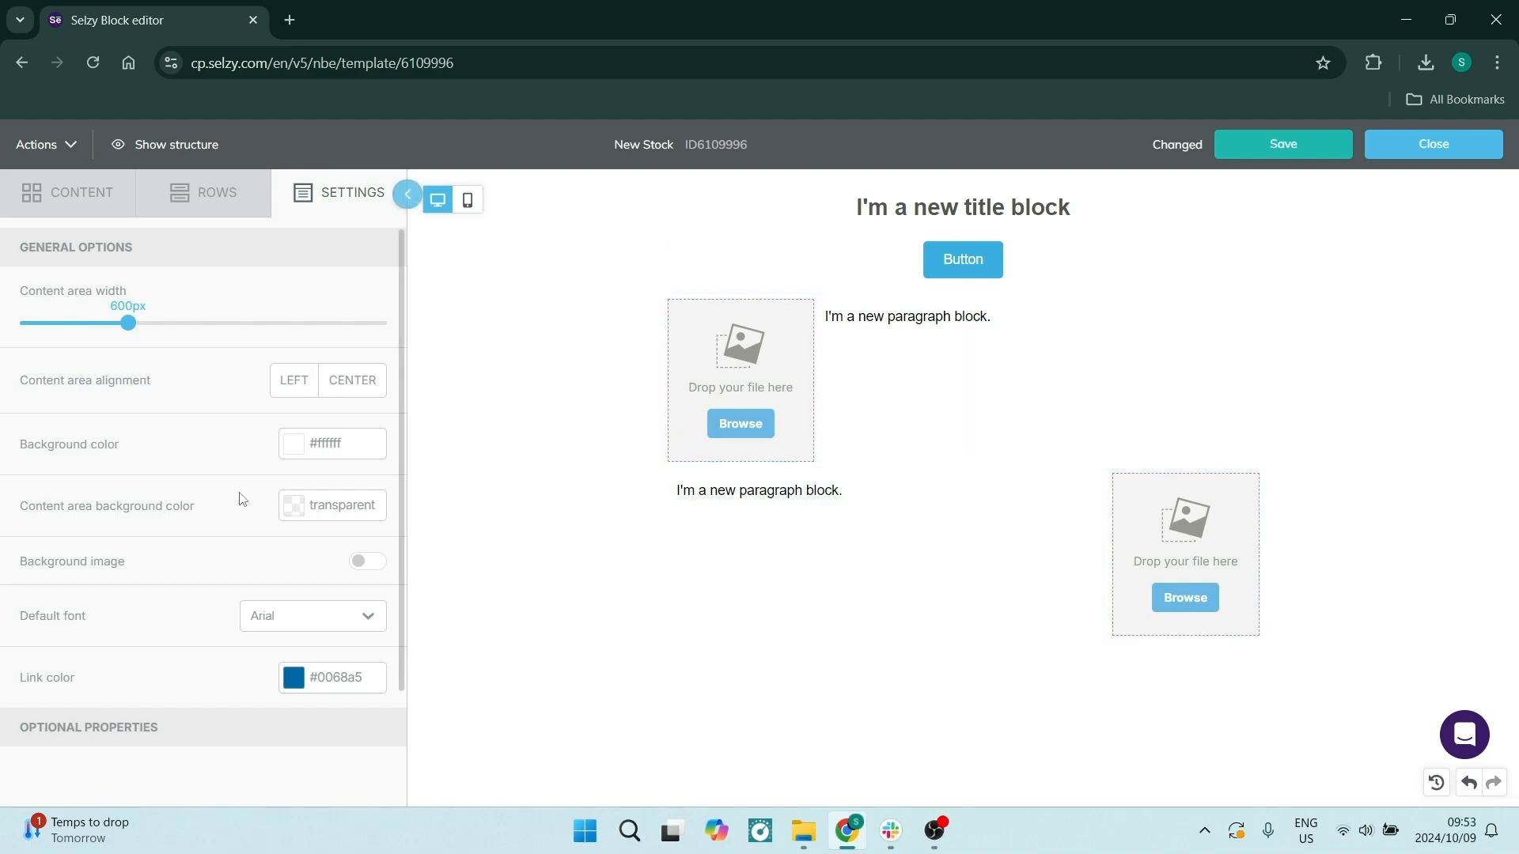
click(230, 726)
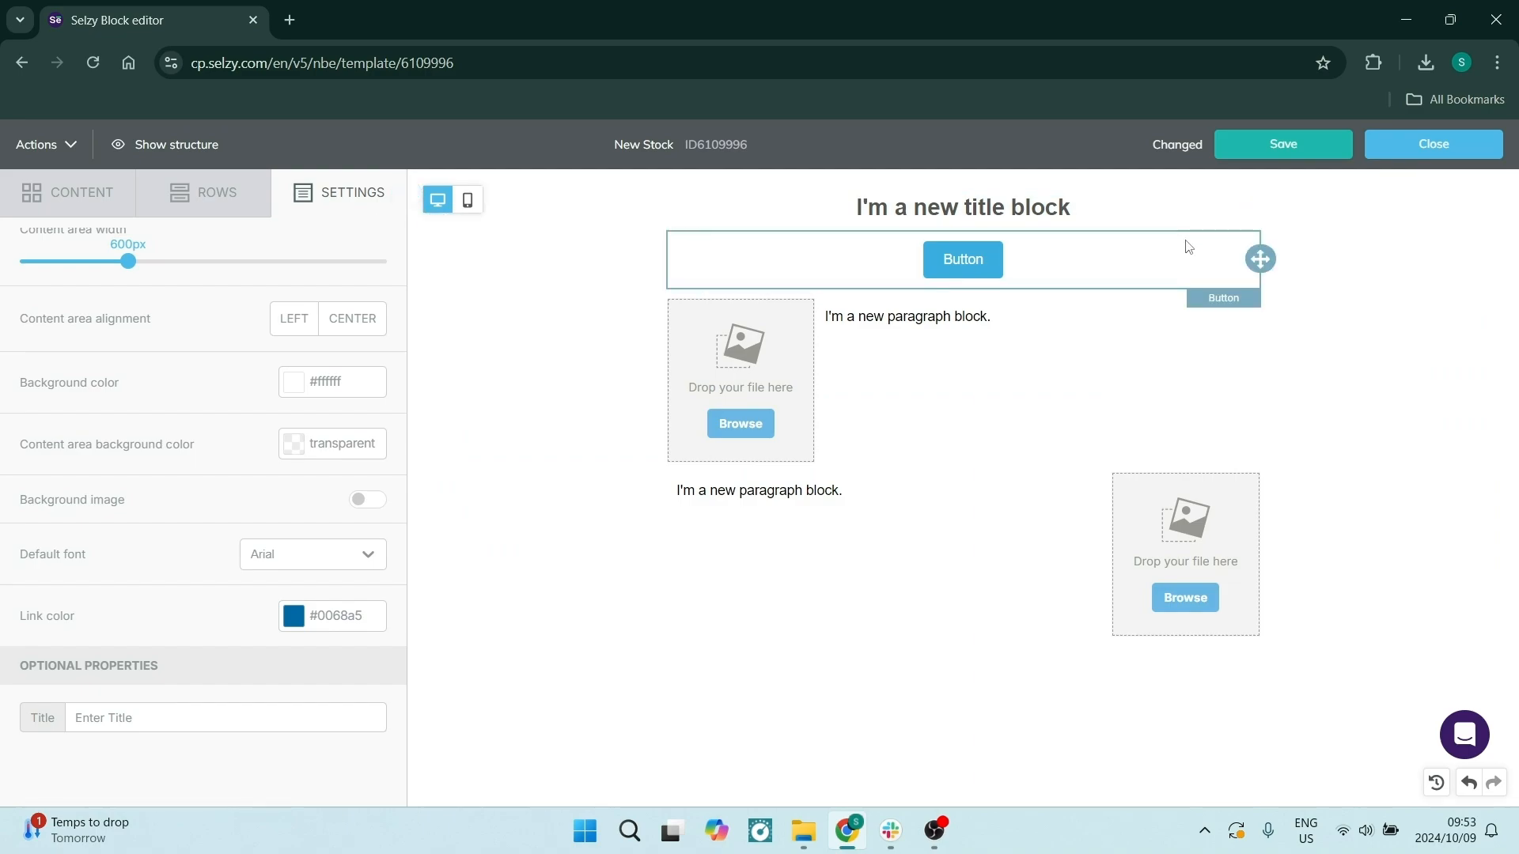
Save the template and close the block editor
click(1291, 147)
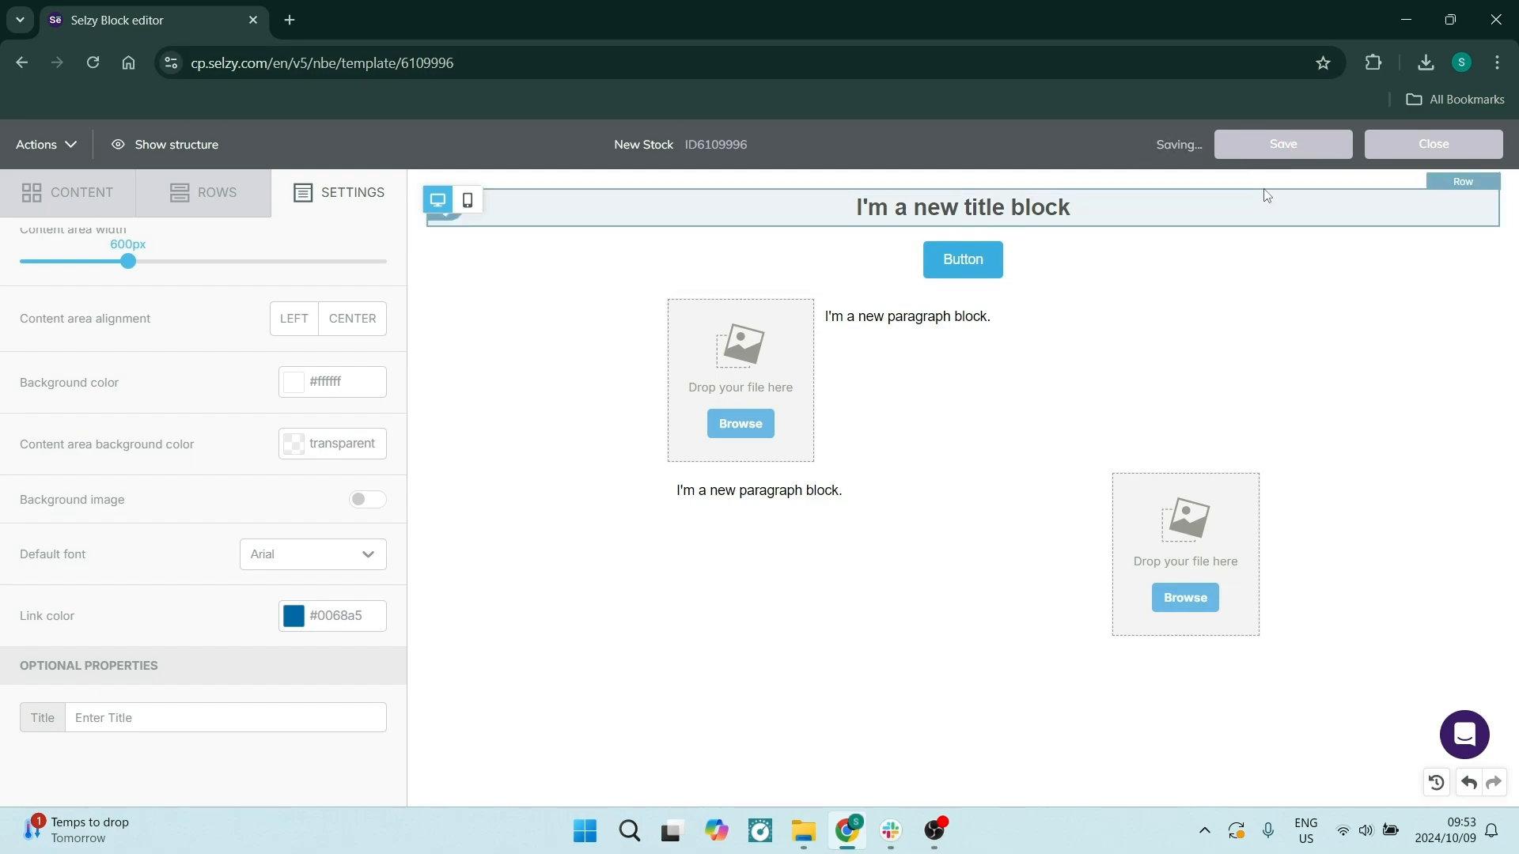
click(1440, 156)
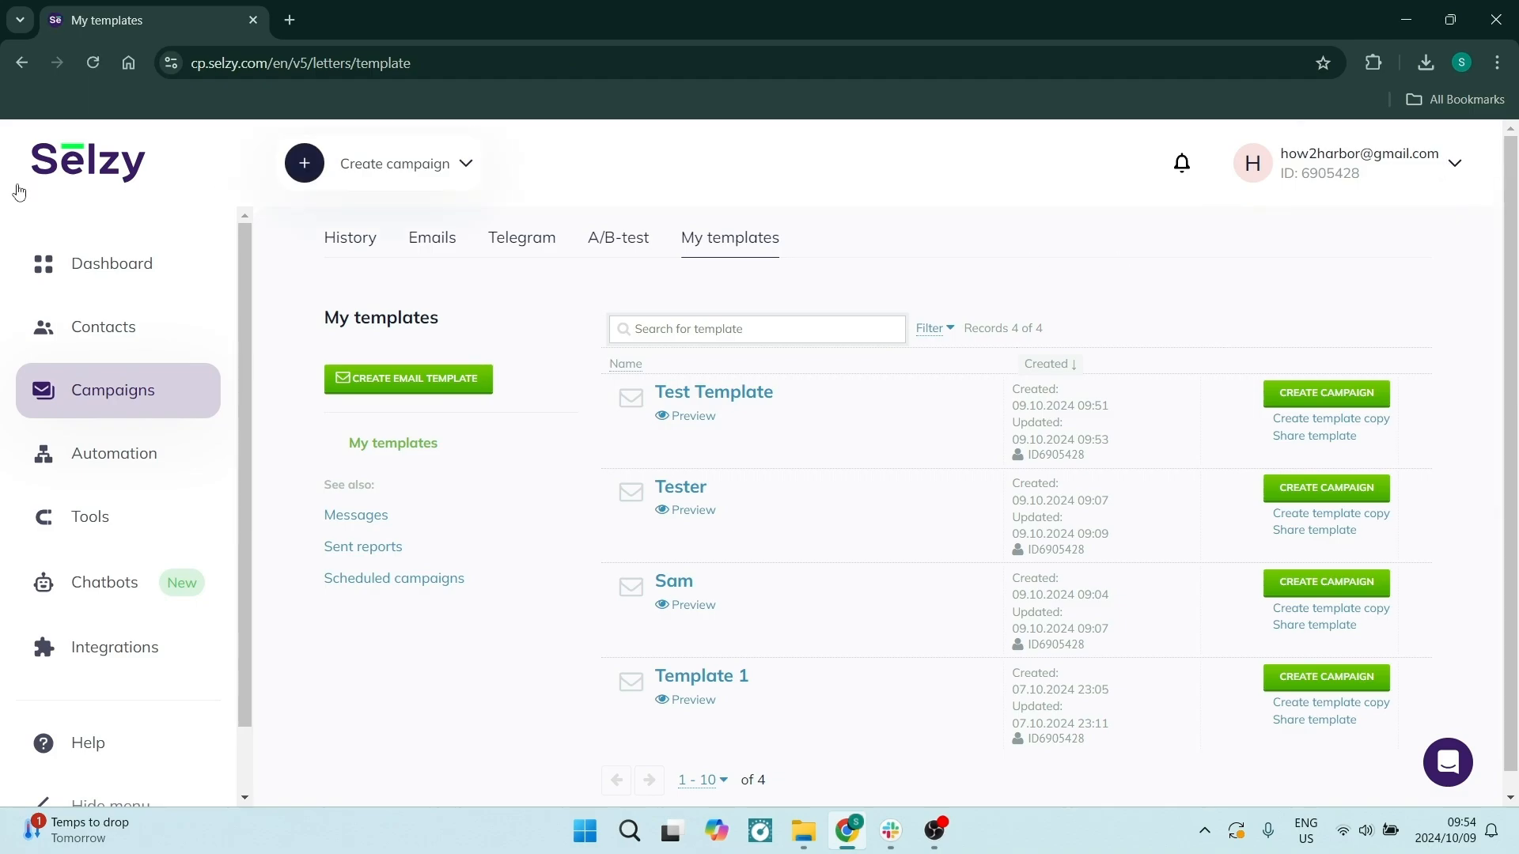
Create another email template named Test 2 with the message subject New Stock, using the New editor
click(414, 184)
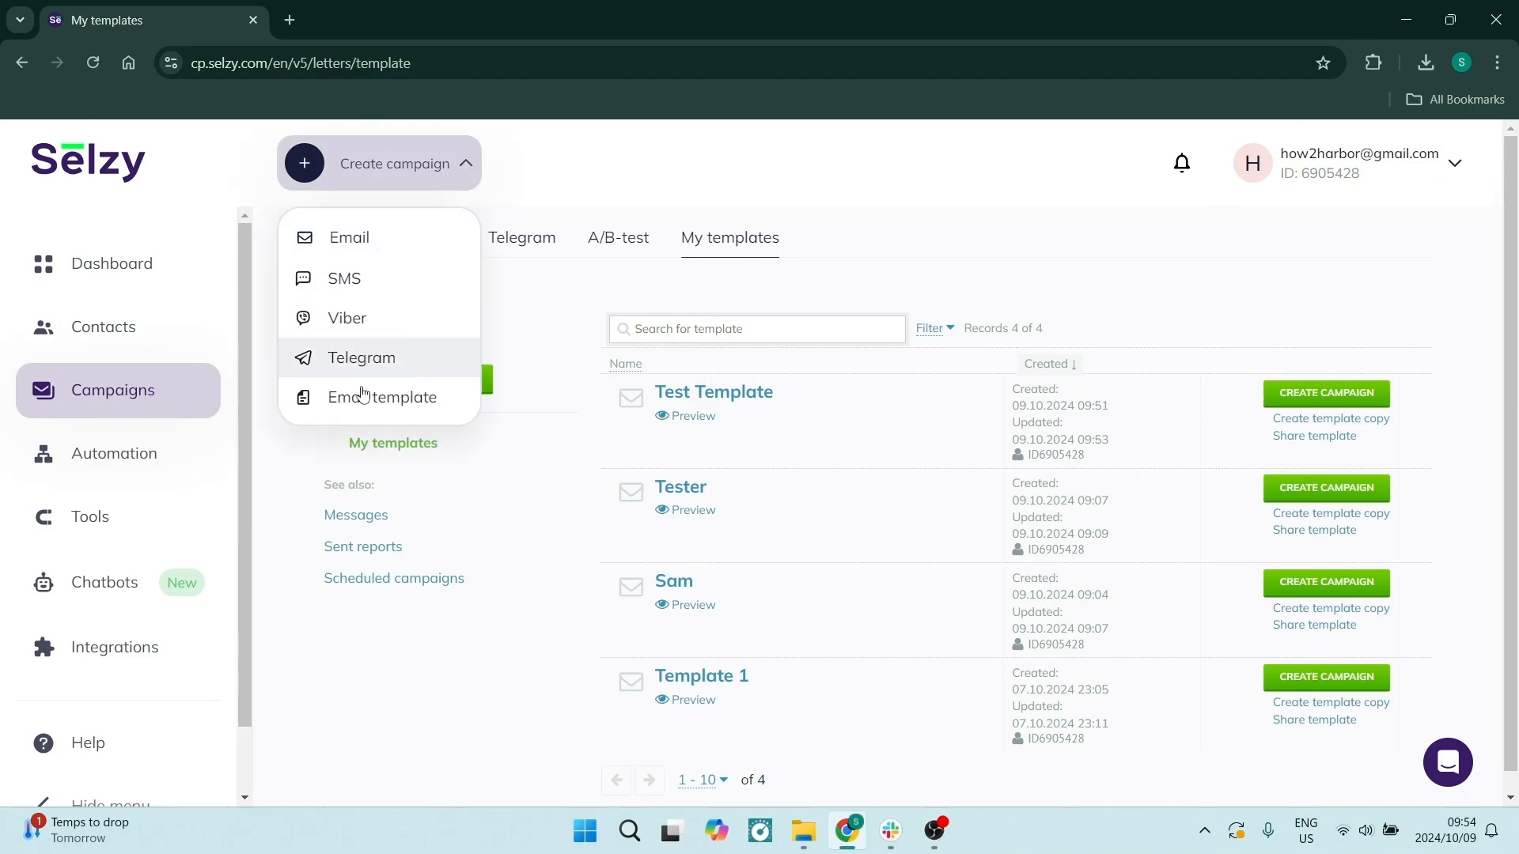
click(354, 405)
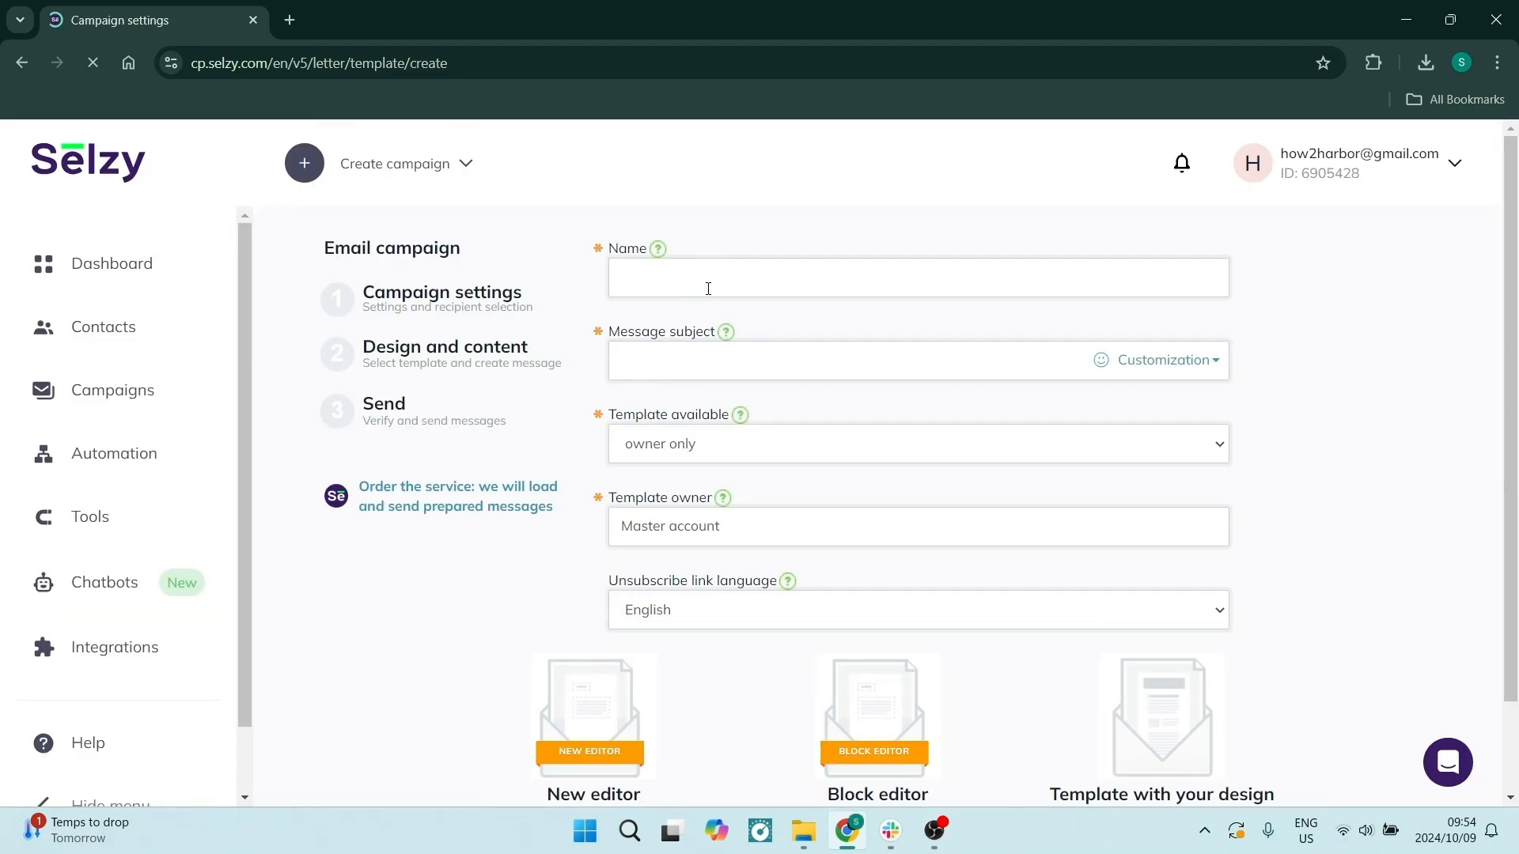
click(708, 289)
text(Test )
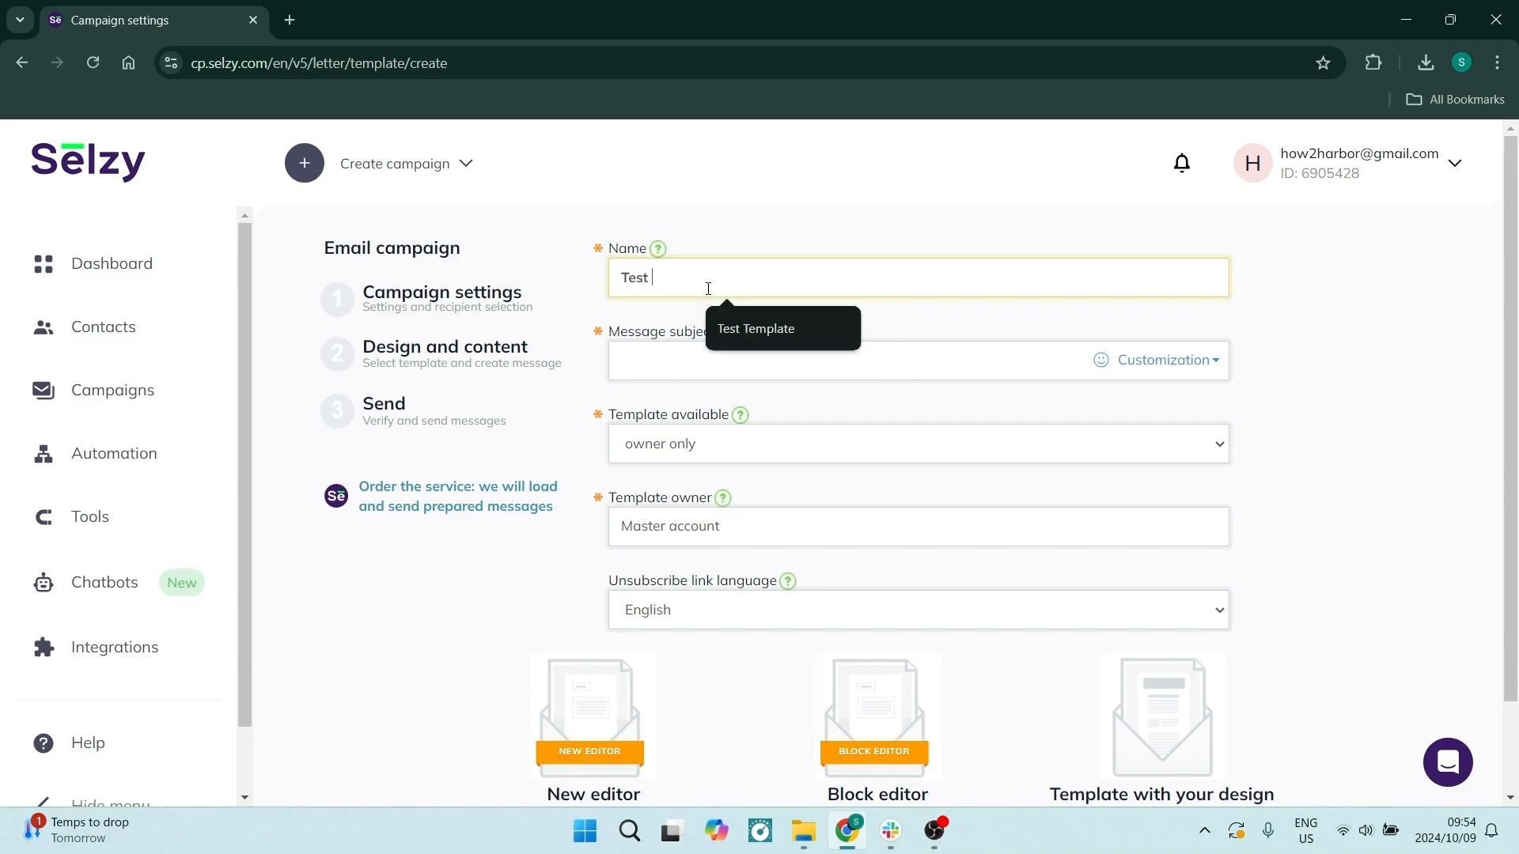
text(2)
click(686, 366)
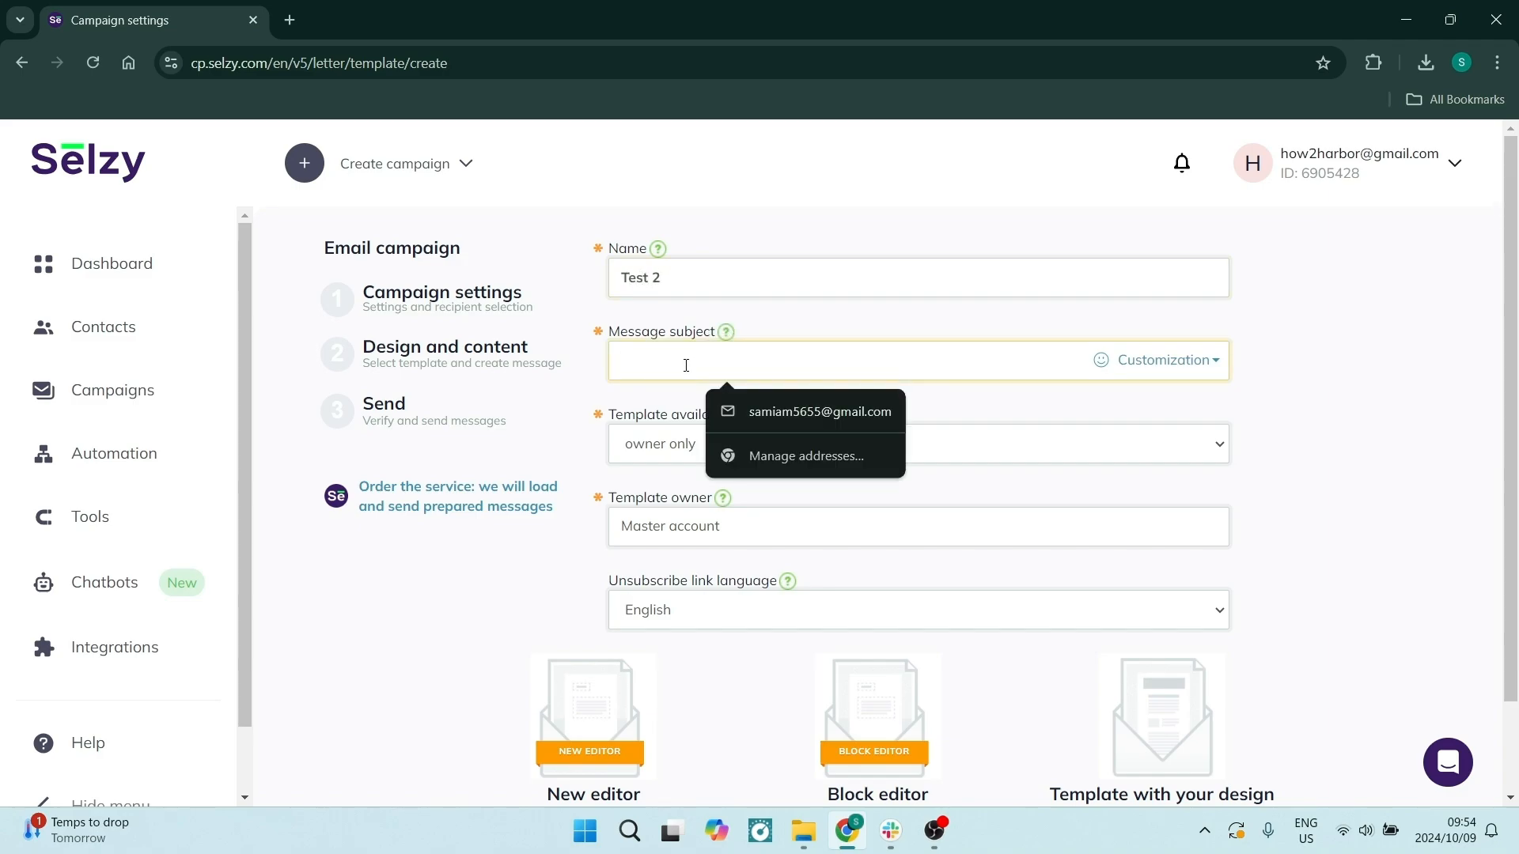
text(New St)
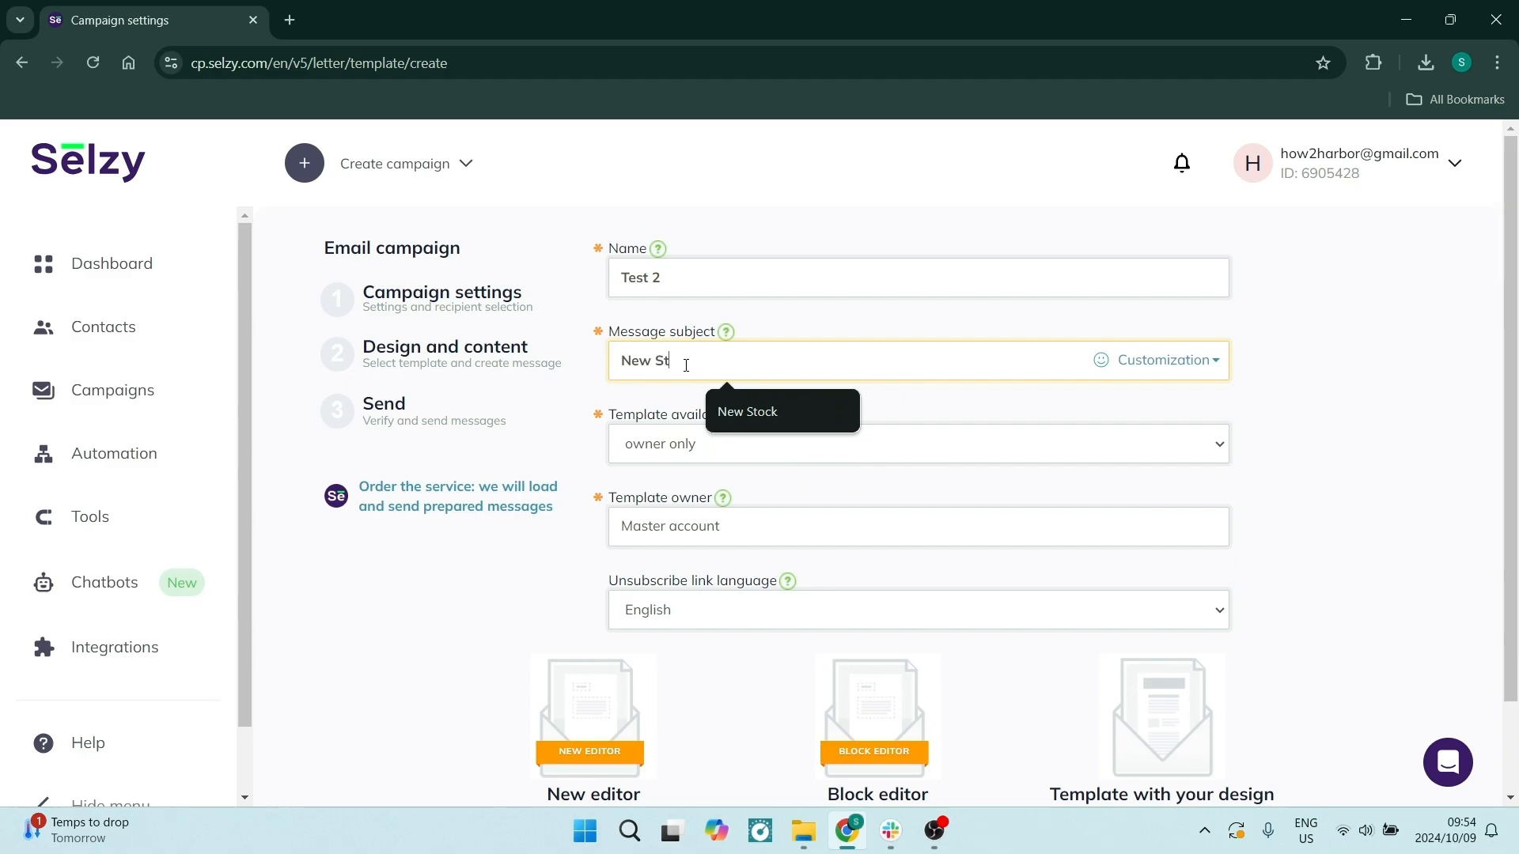
text(ock)
scroll(791, 538, down, 2)
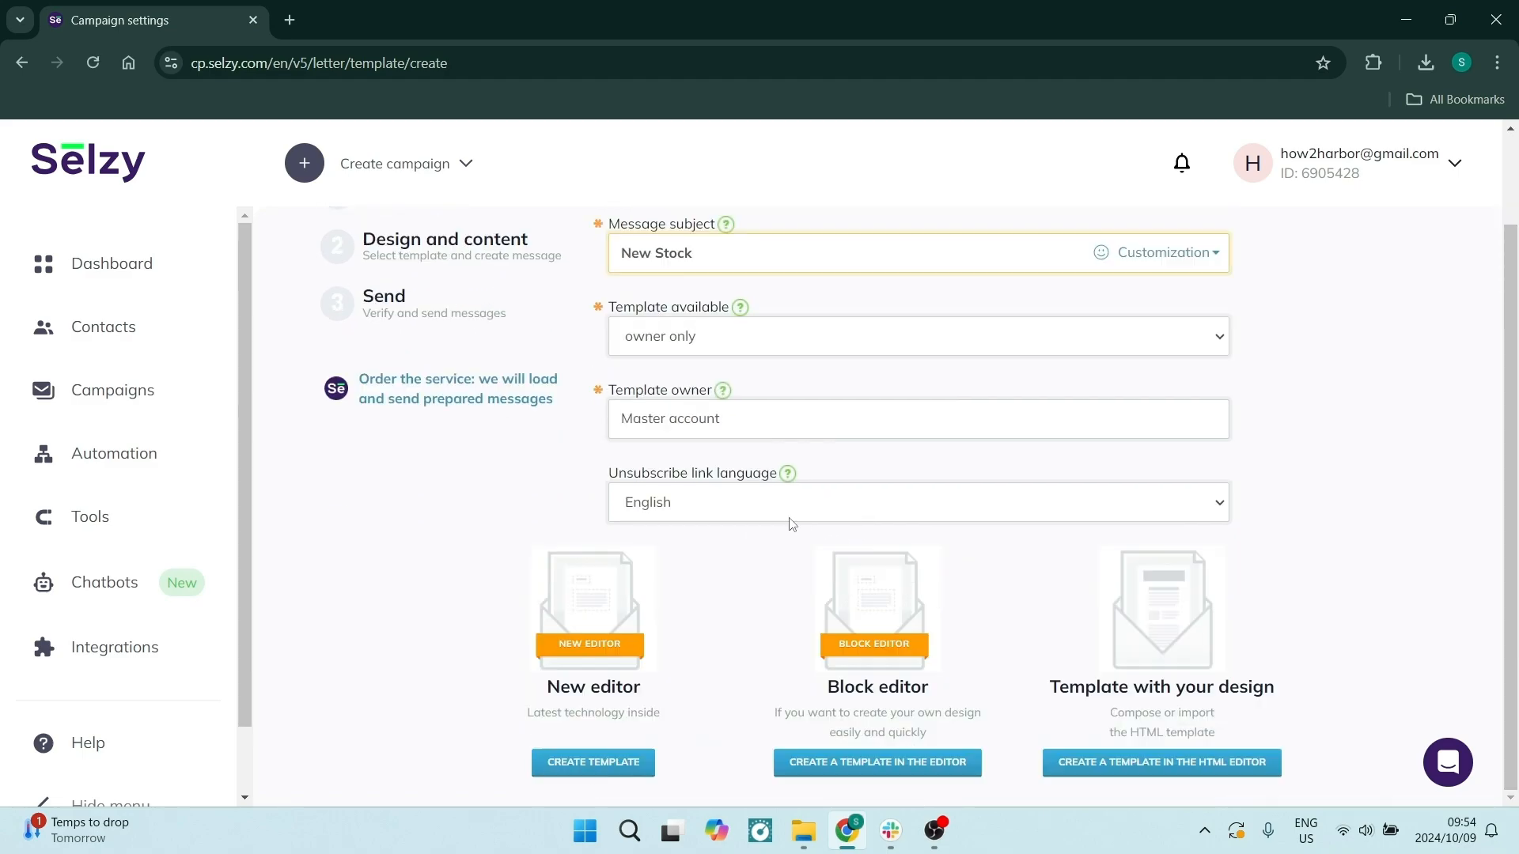
click(604, 662)
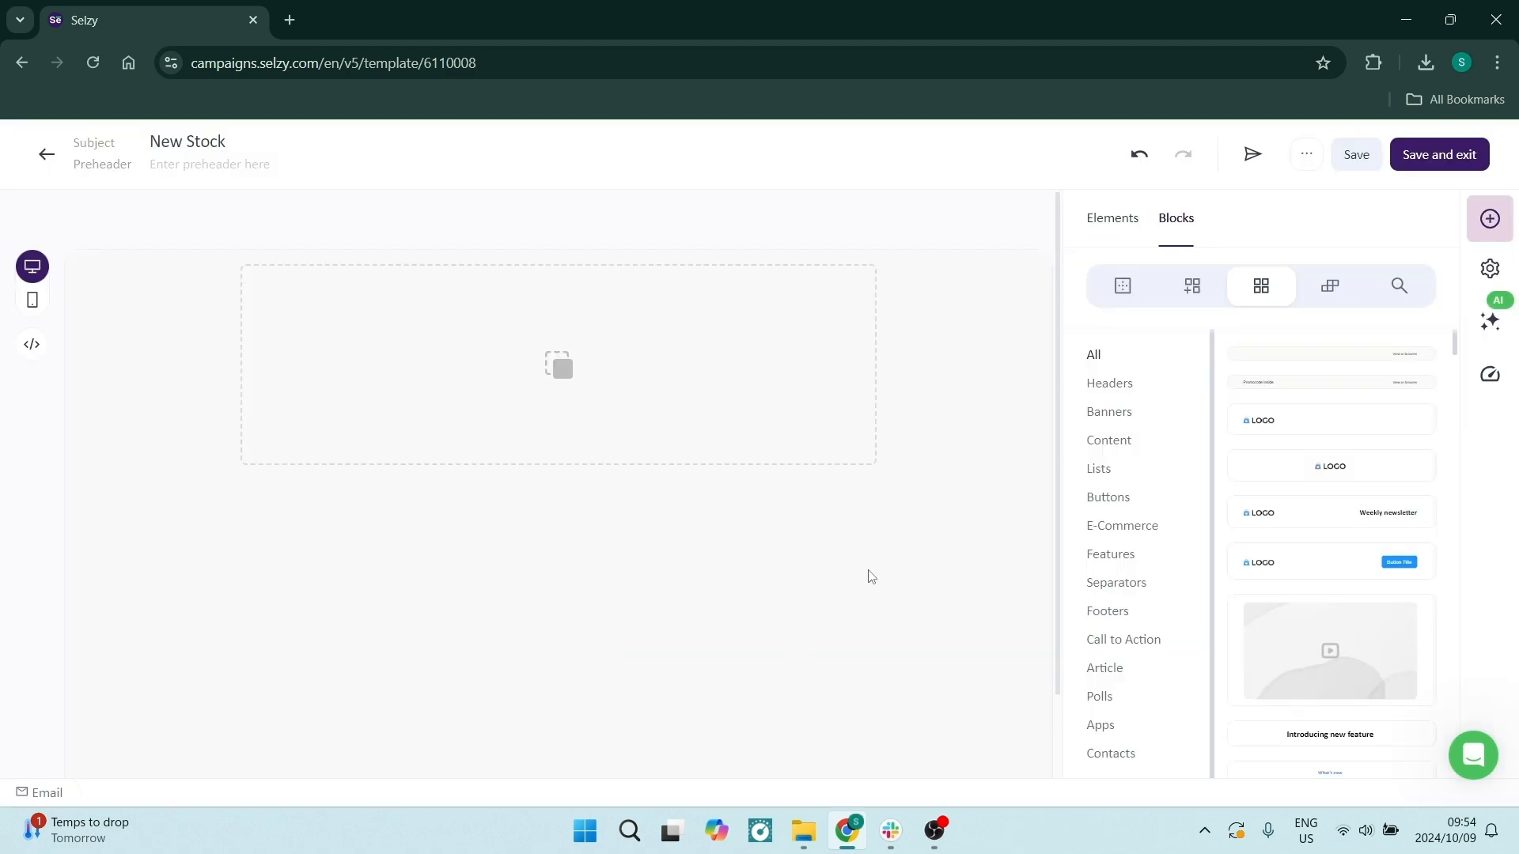
Add an empty single-column block to the email and an empty three-column block beneath it
click(1123, 289)
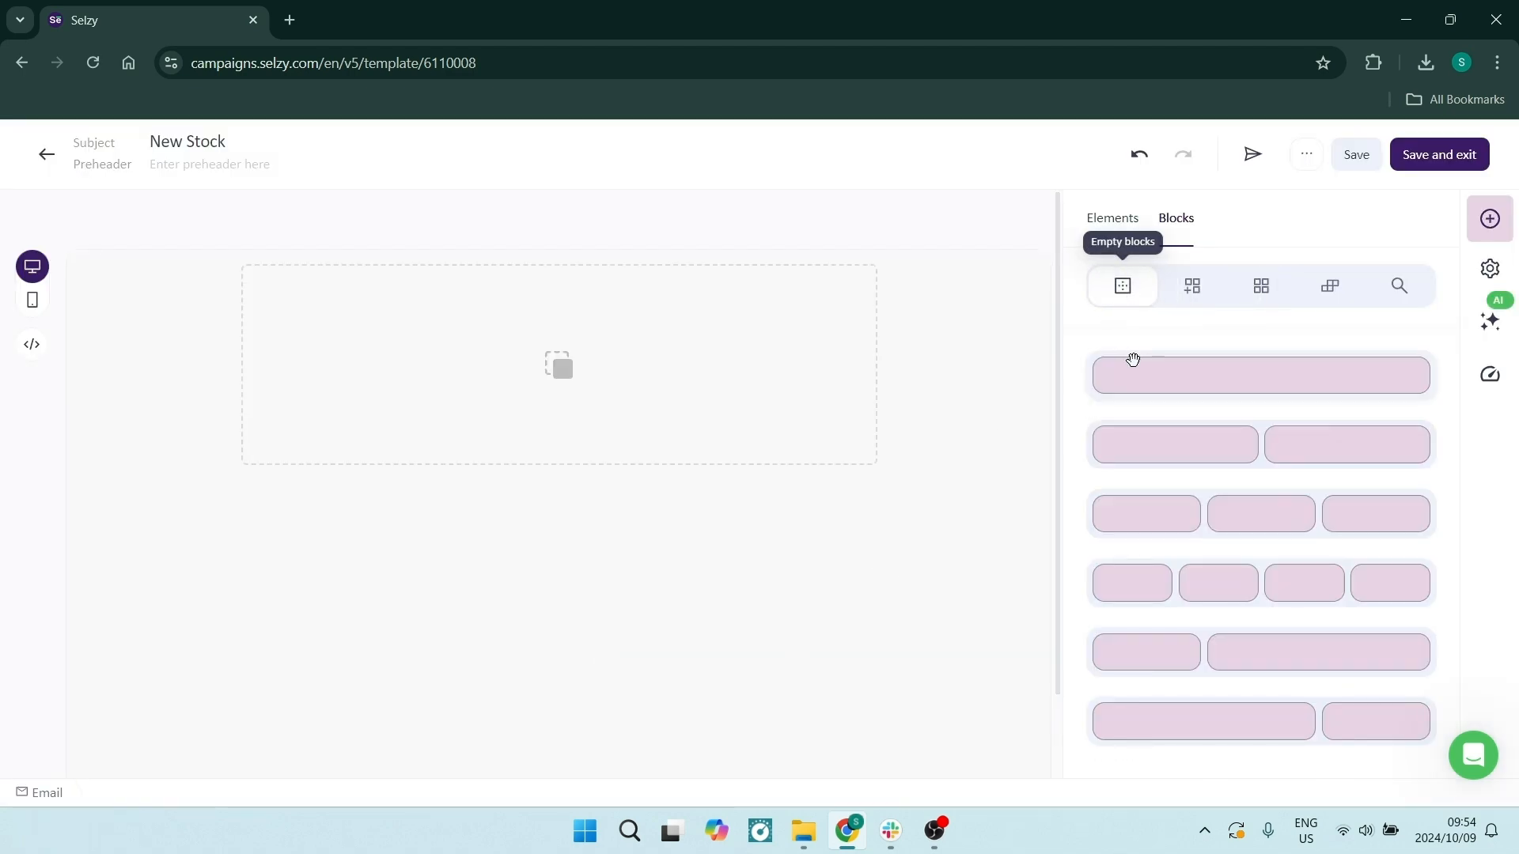
drag(1129, 375, 554, 364)
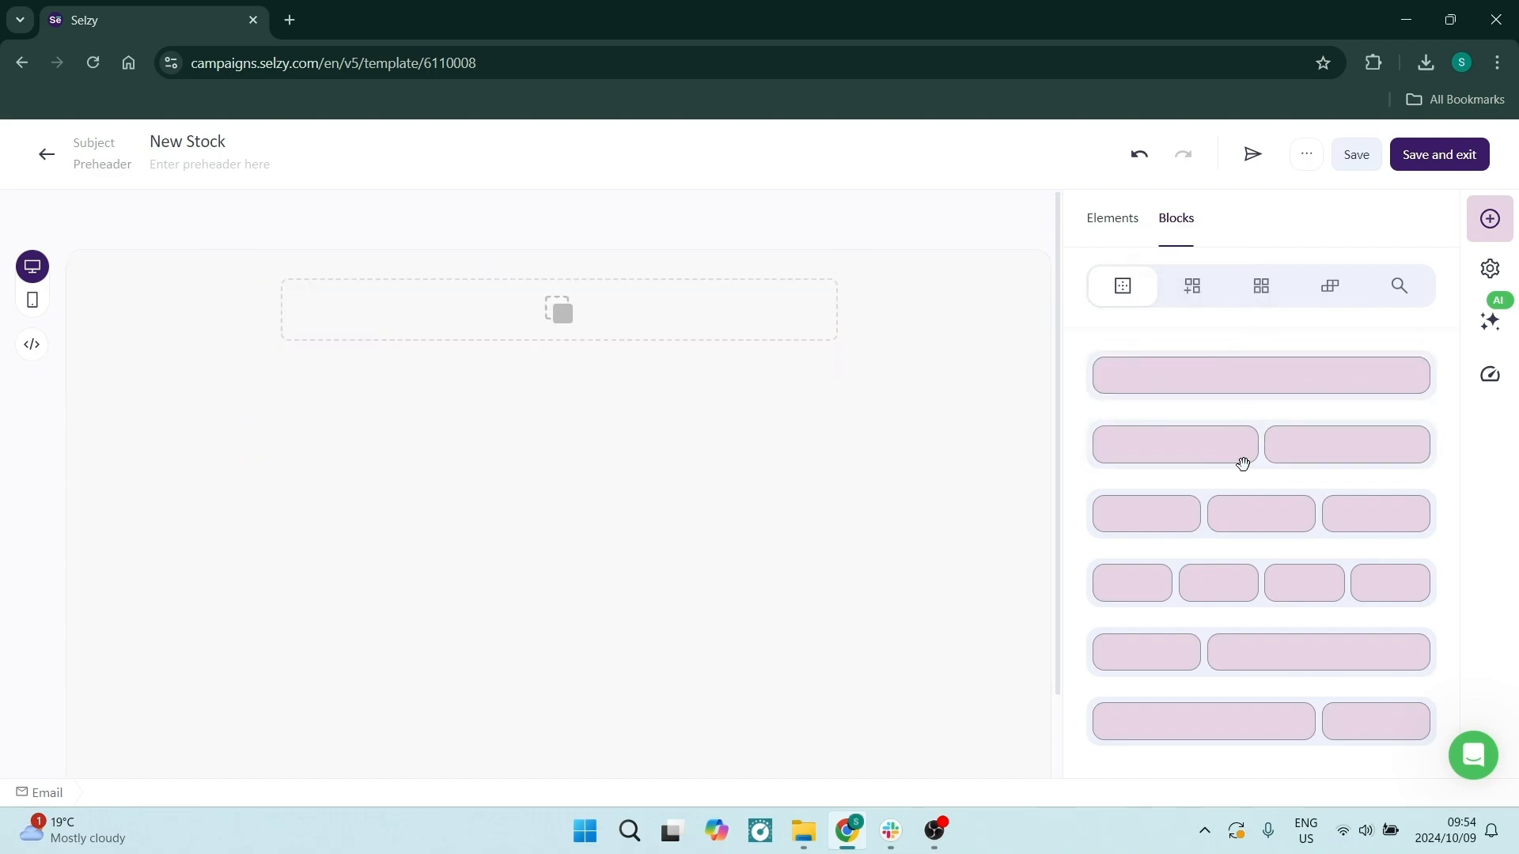
drag(1222, 522, 485, 353)
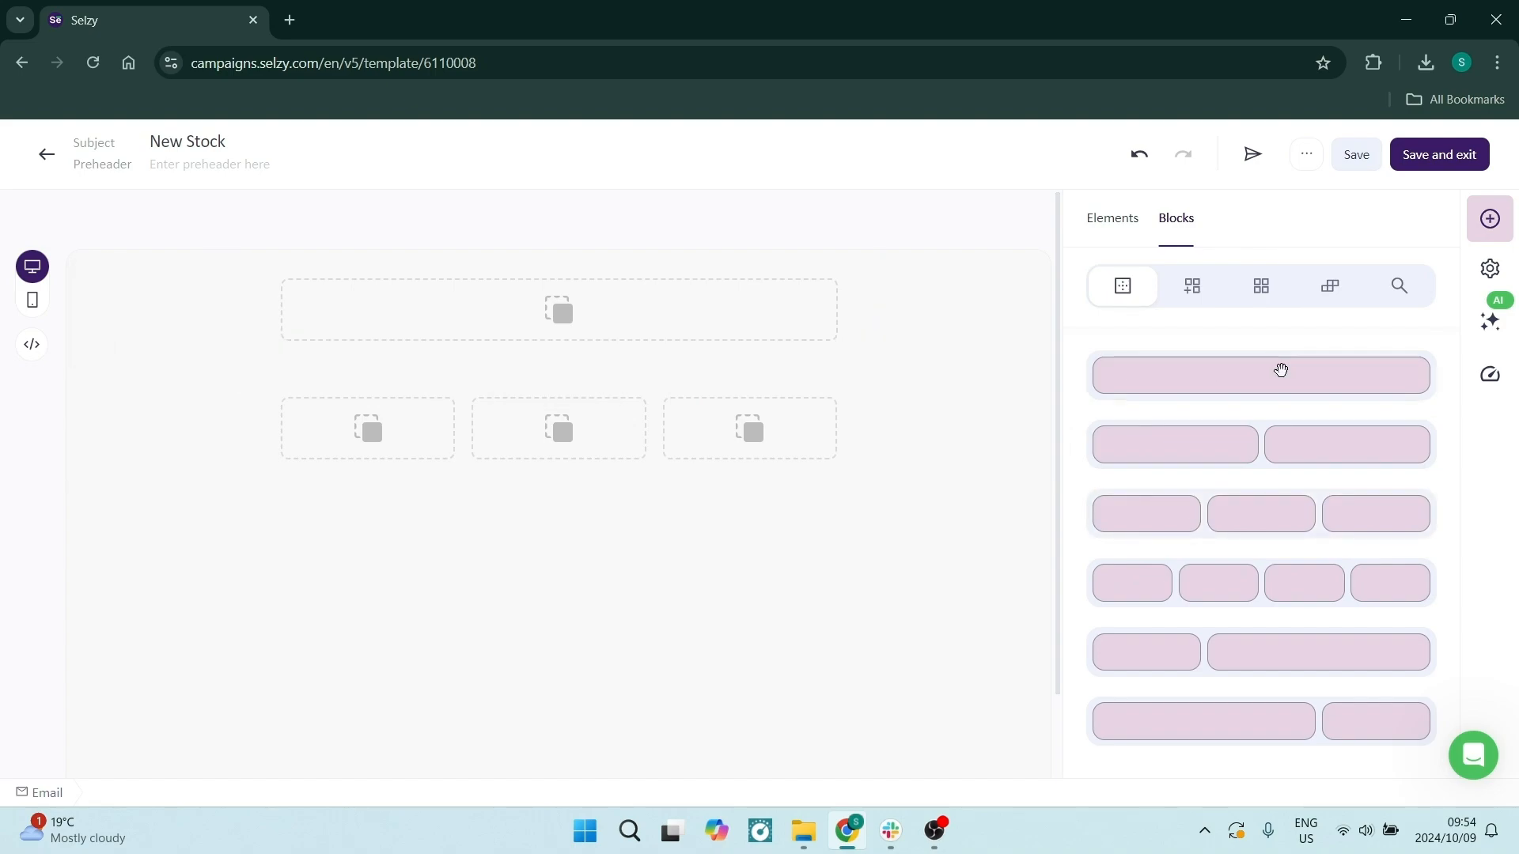
Examine the saved blocks and the common blocks, including the Buttons and Footers categories
click(1192, 286)
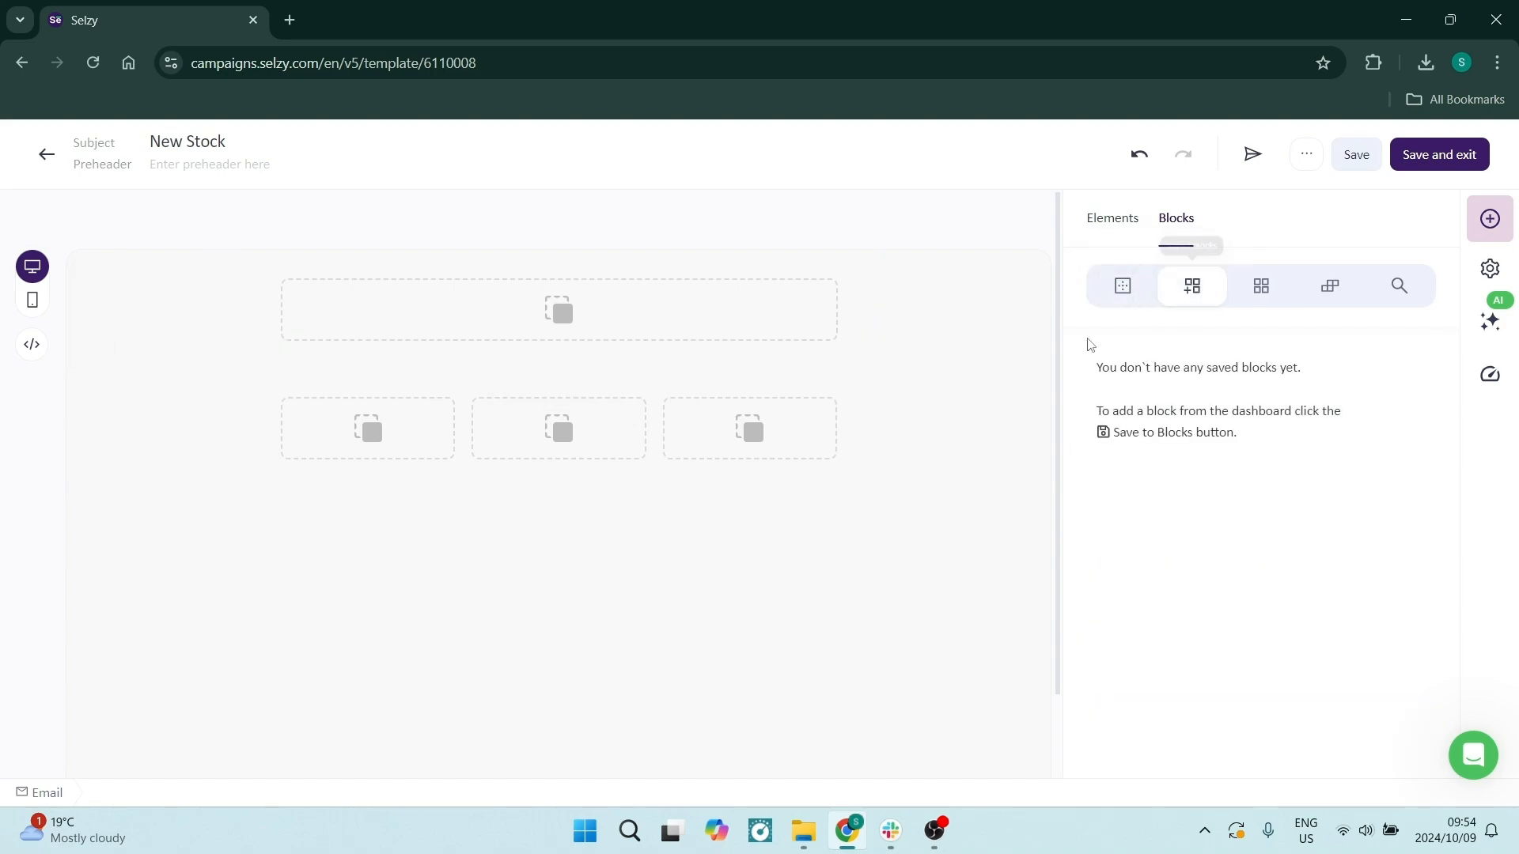
click(1262, 287)
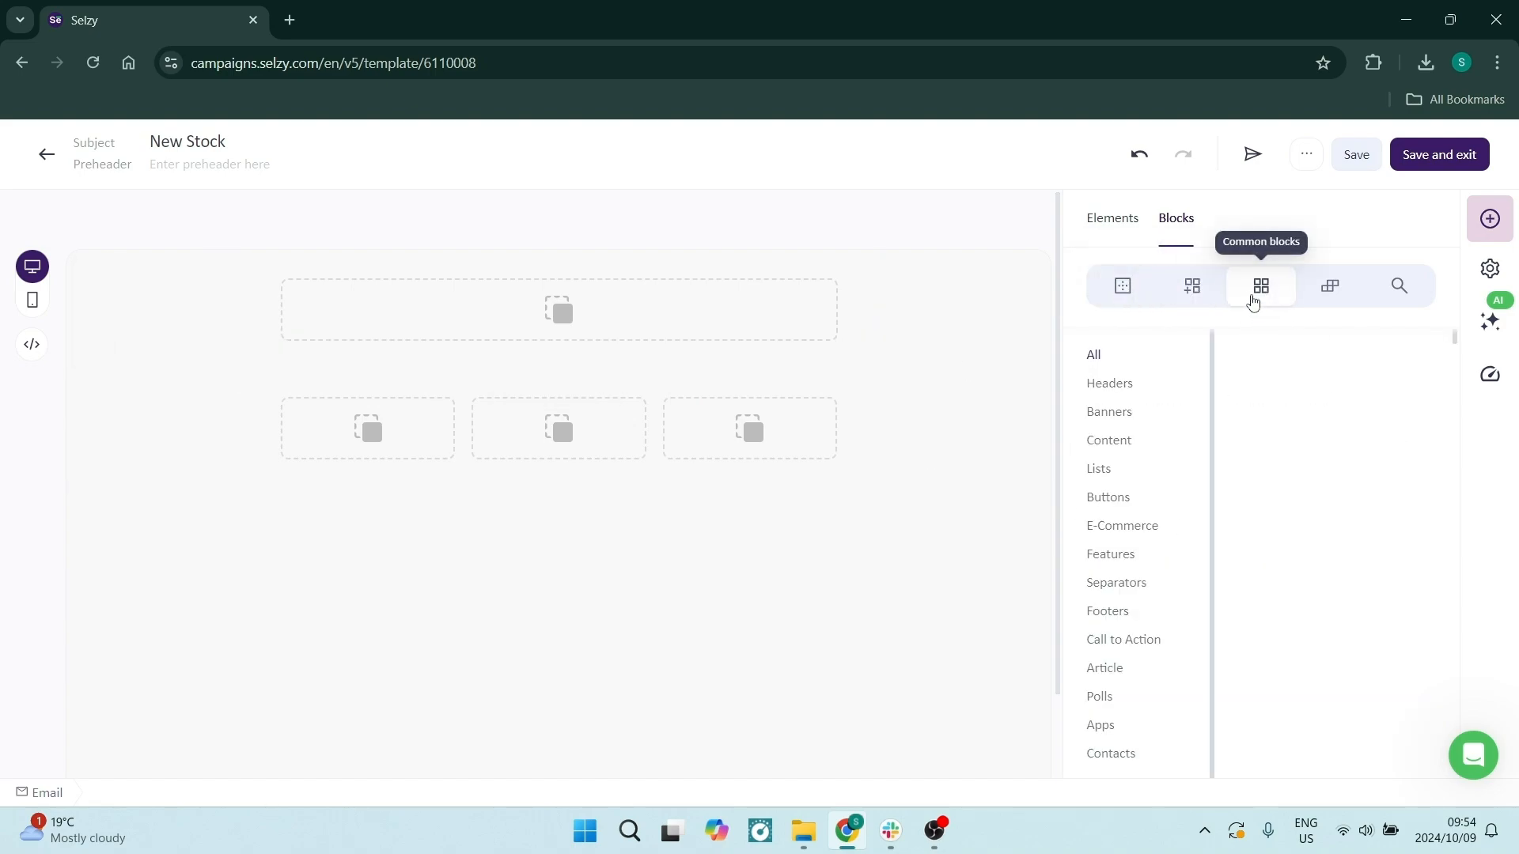
scroll(1258, 644, down, 2)
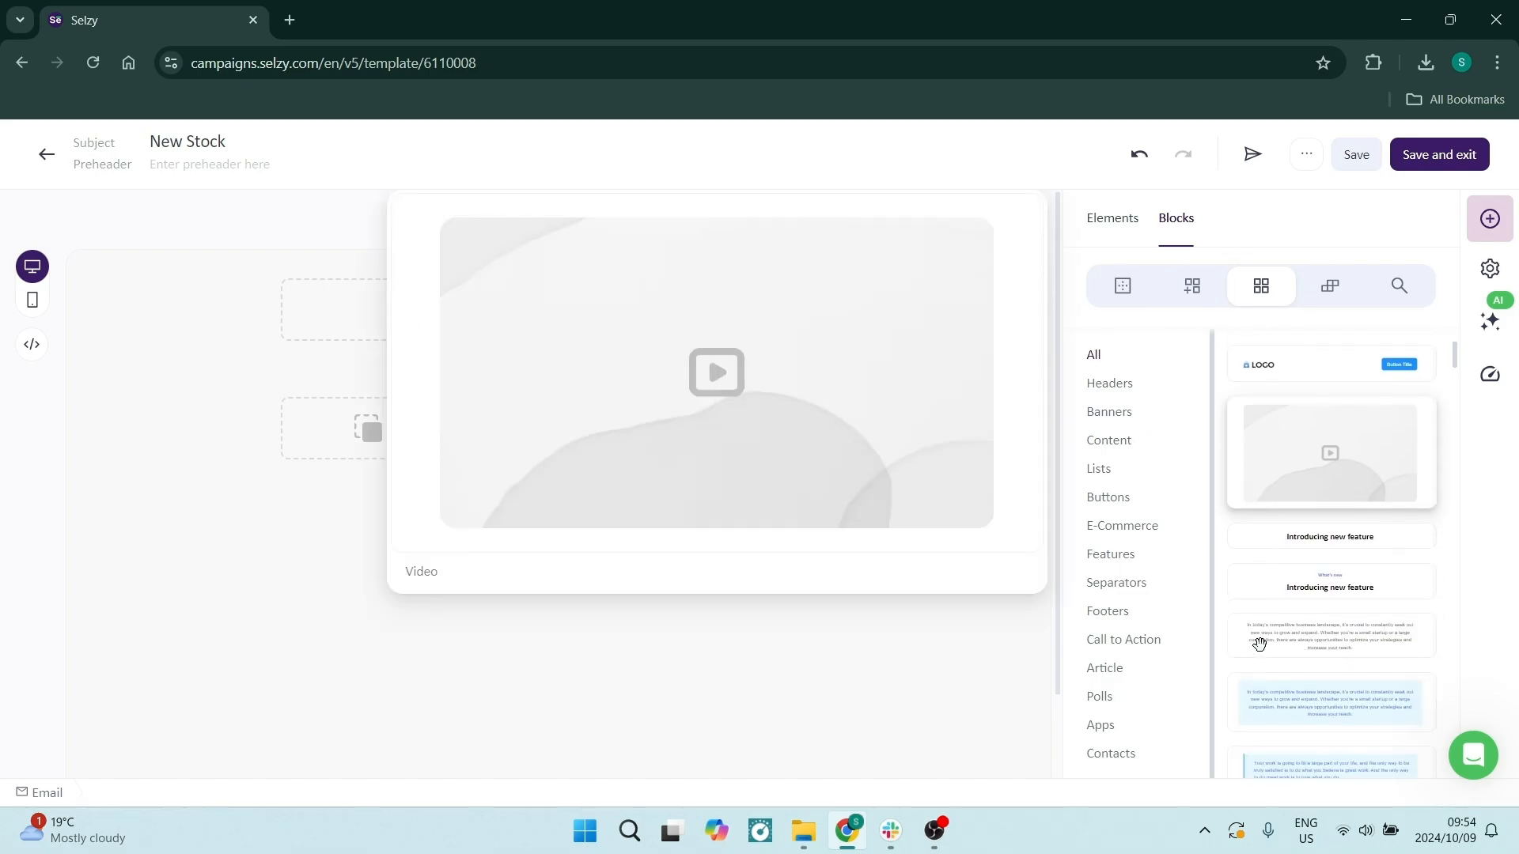
scroll(1258, 644, up, 2)
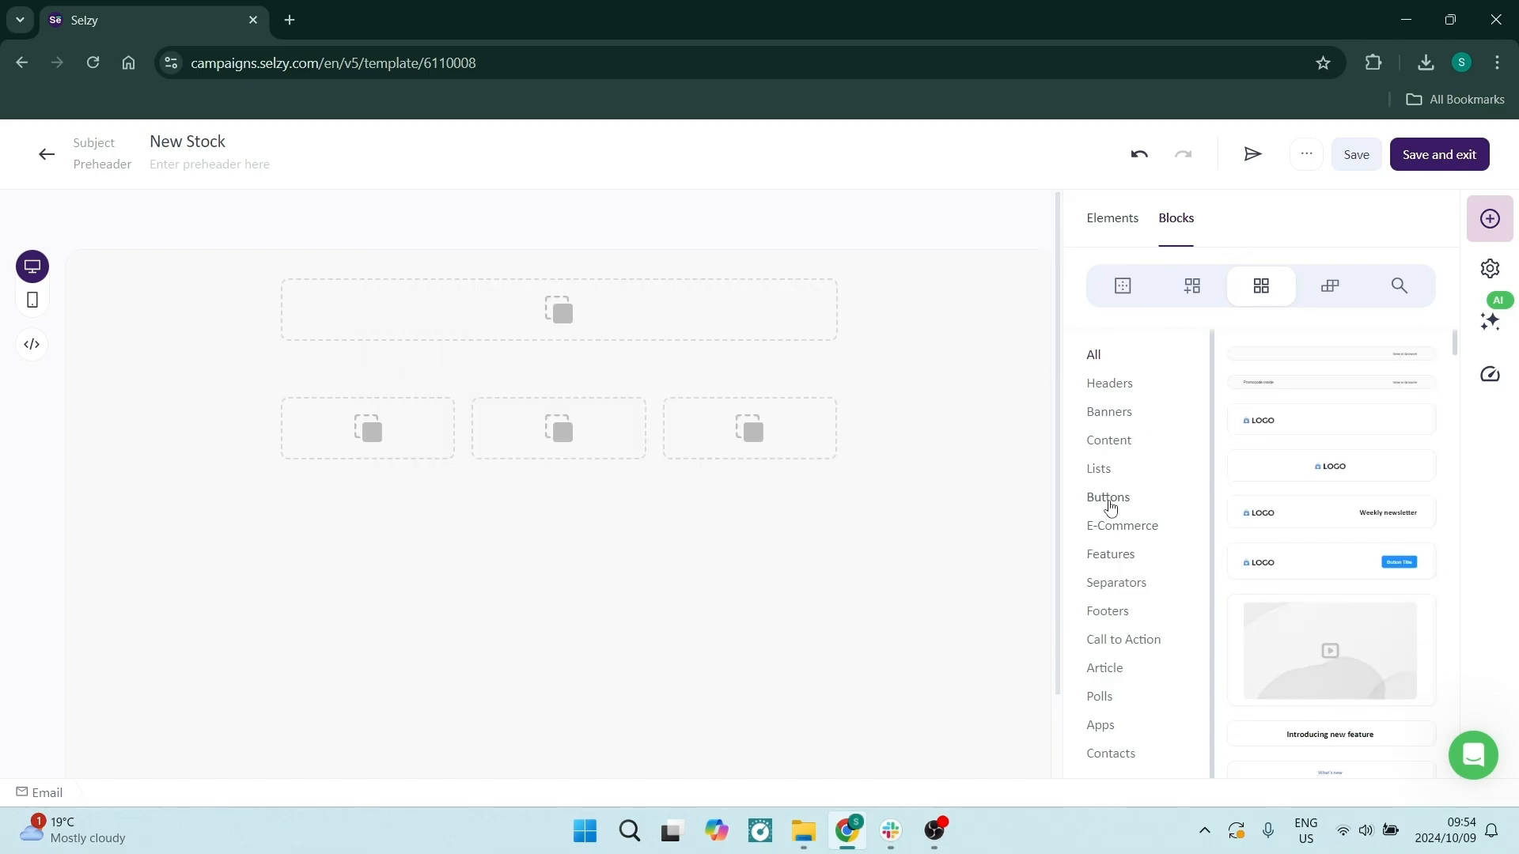
click(1109, 498)
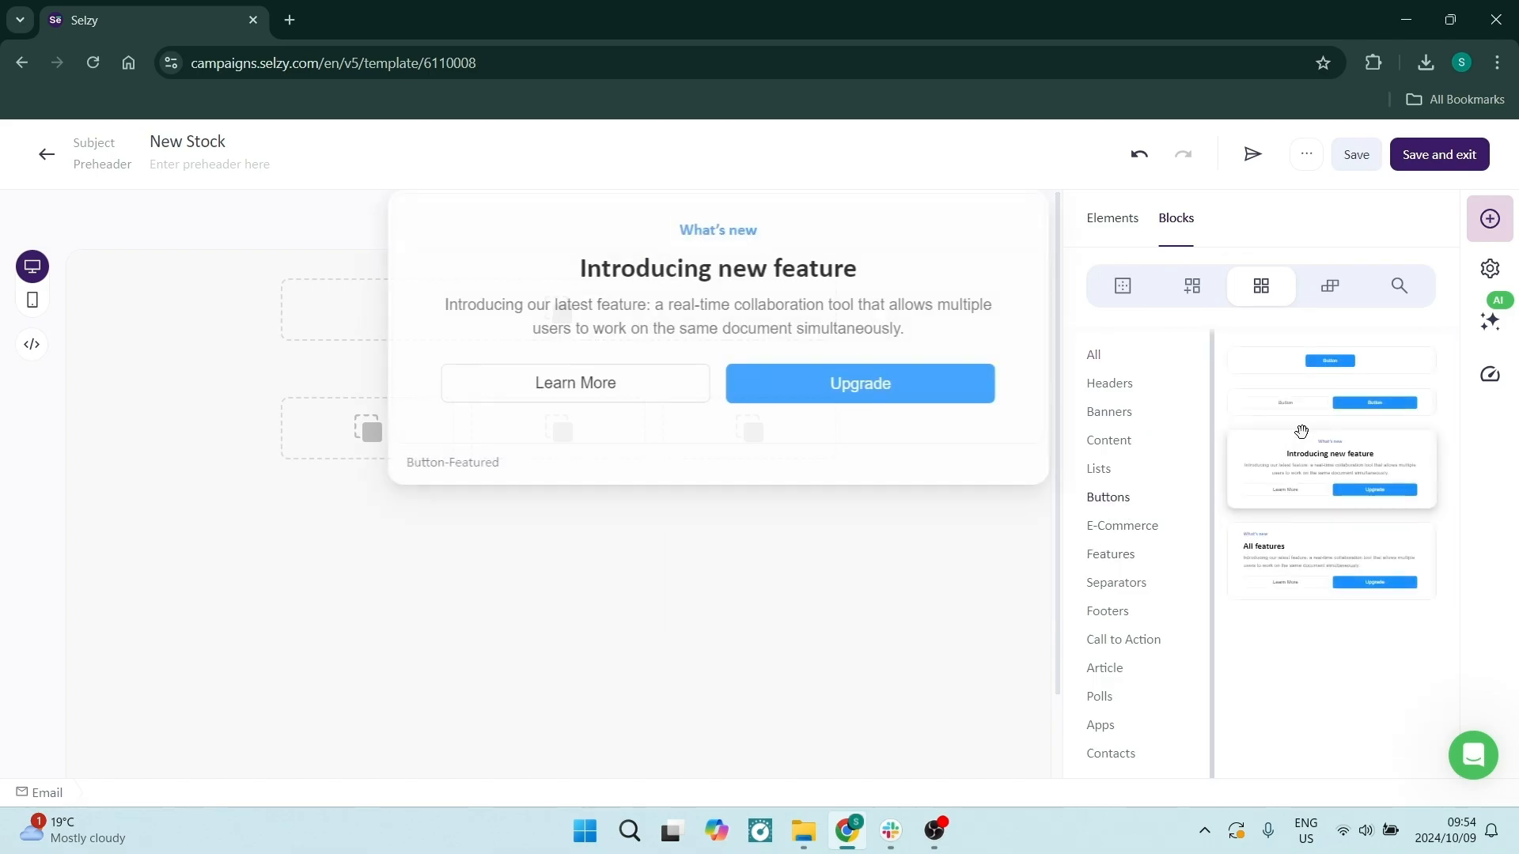
click(1118, 613)
mouse_move(1337, 459)
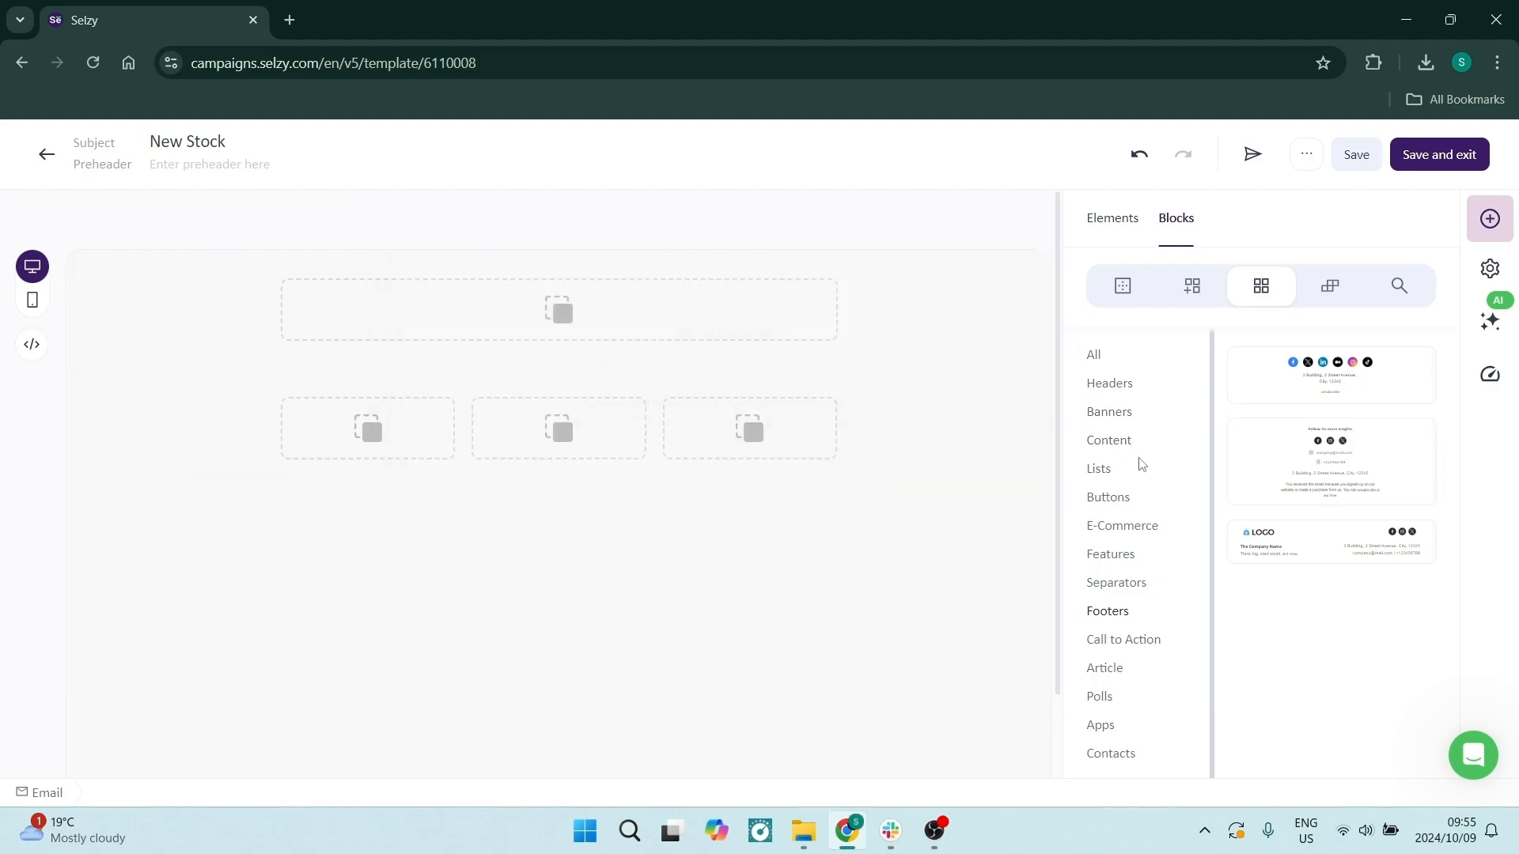
Add the Title + Subtitle block from the Content category below the three-column block
click(1110, 440)
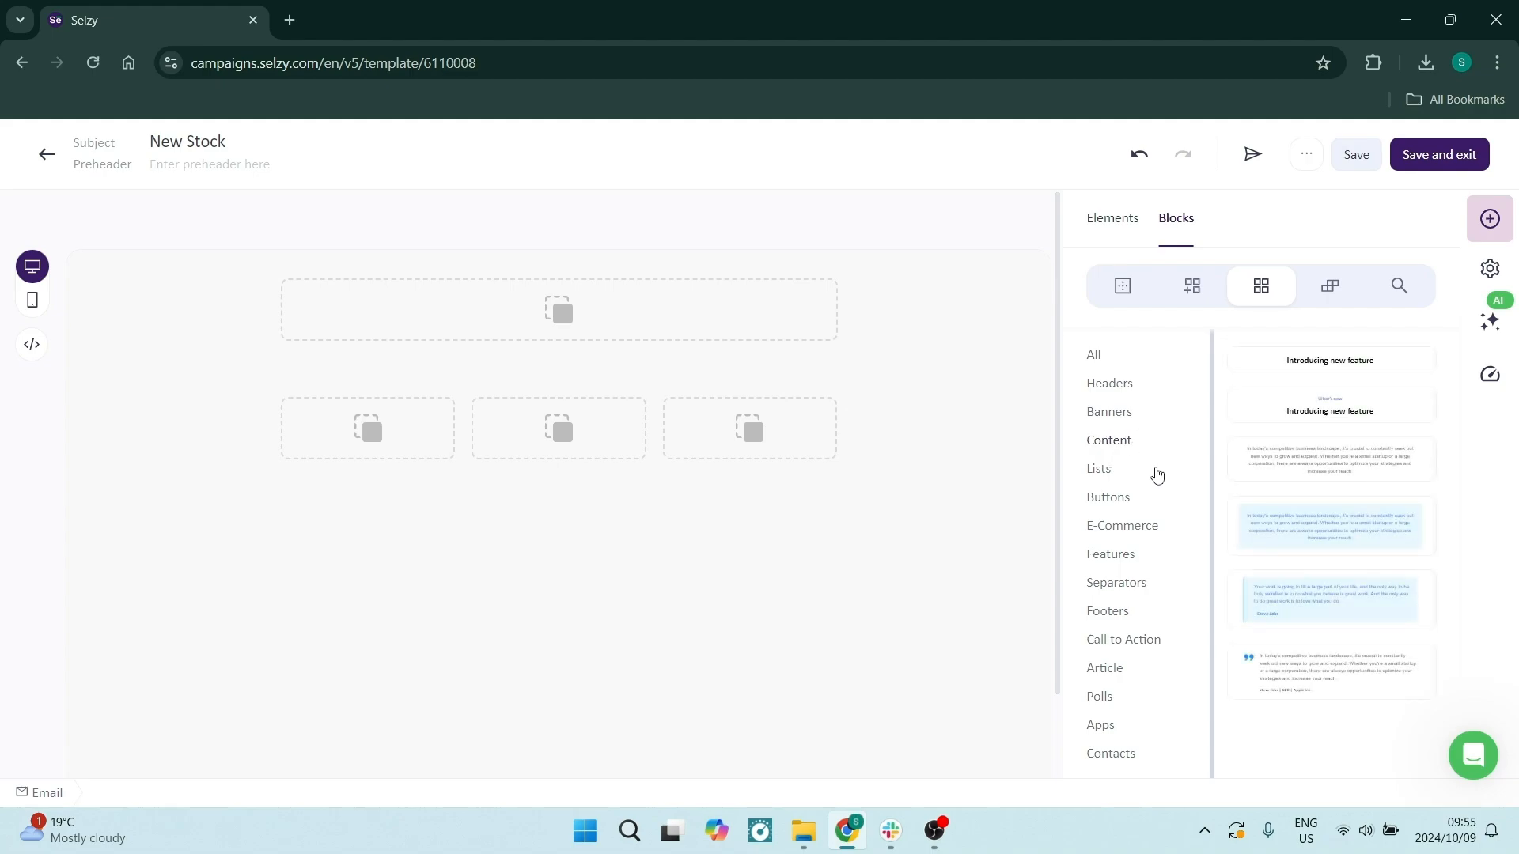
mouse_move(1282, 411)
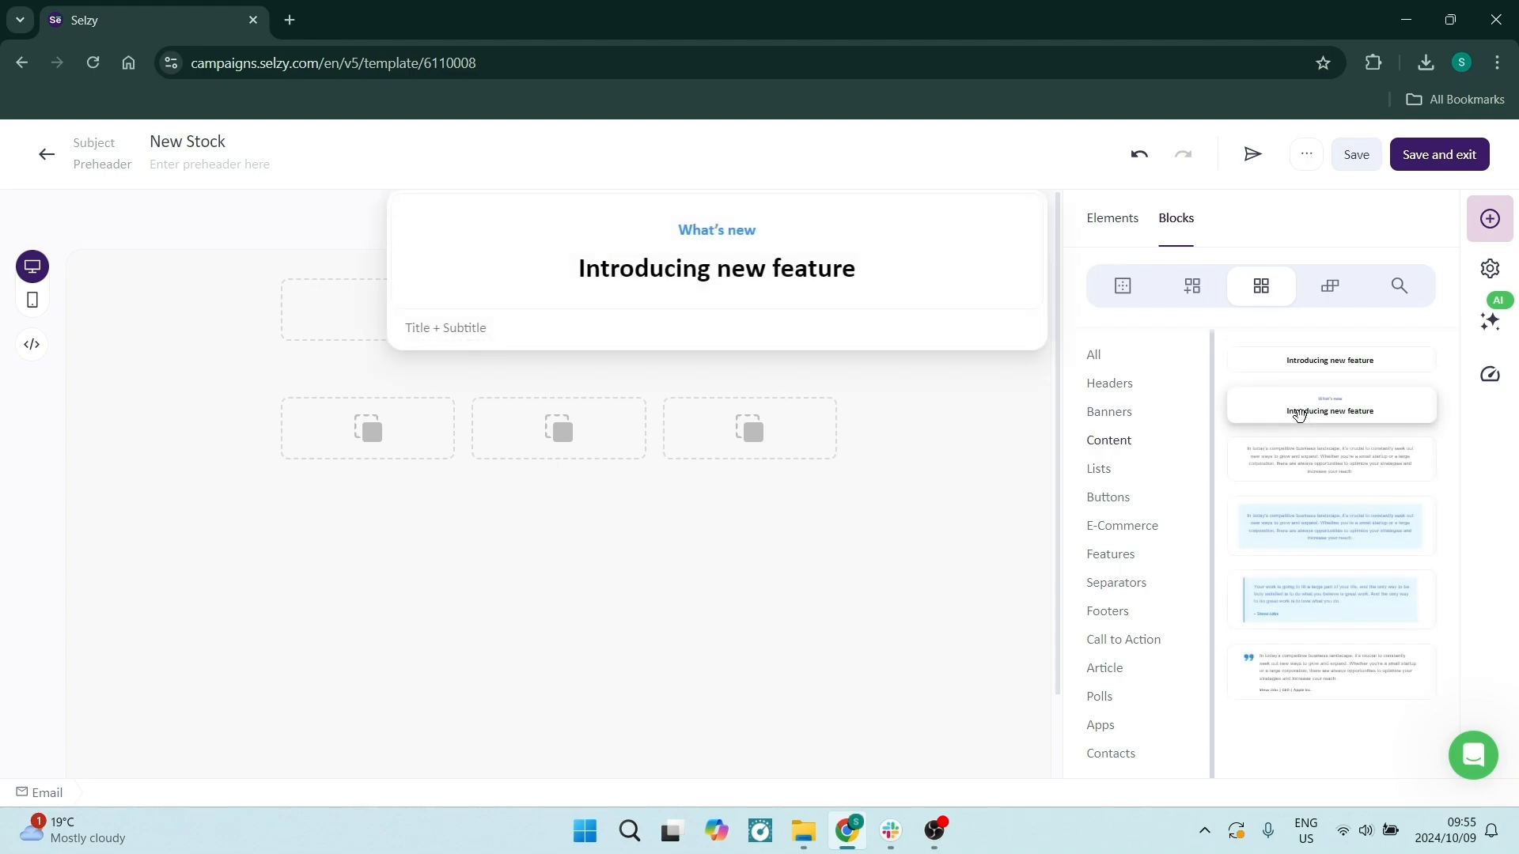
drag(1299, 415, 487, 488)
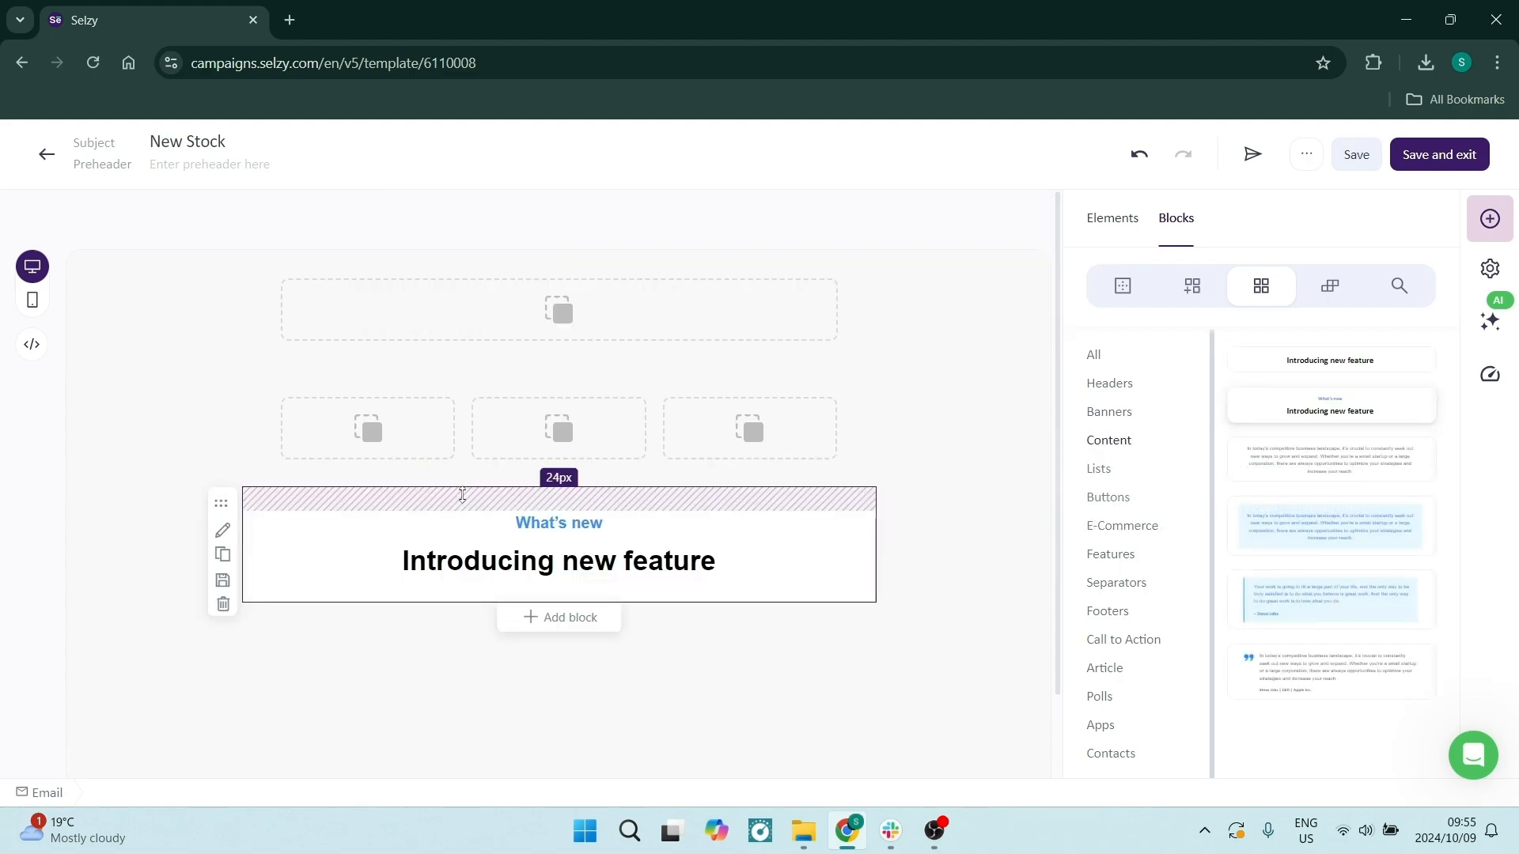
Examine the text settings of the block's title and subtitle, and try one of the AI assistant's roles
click(482, 552)
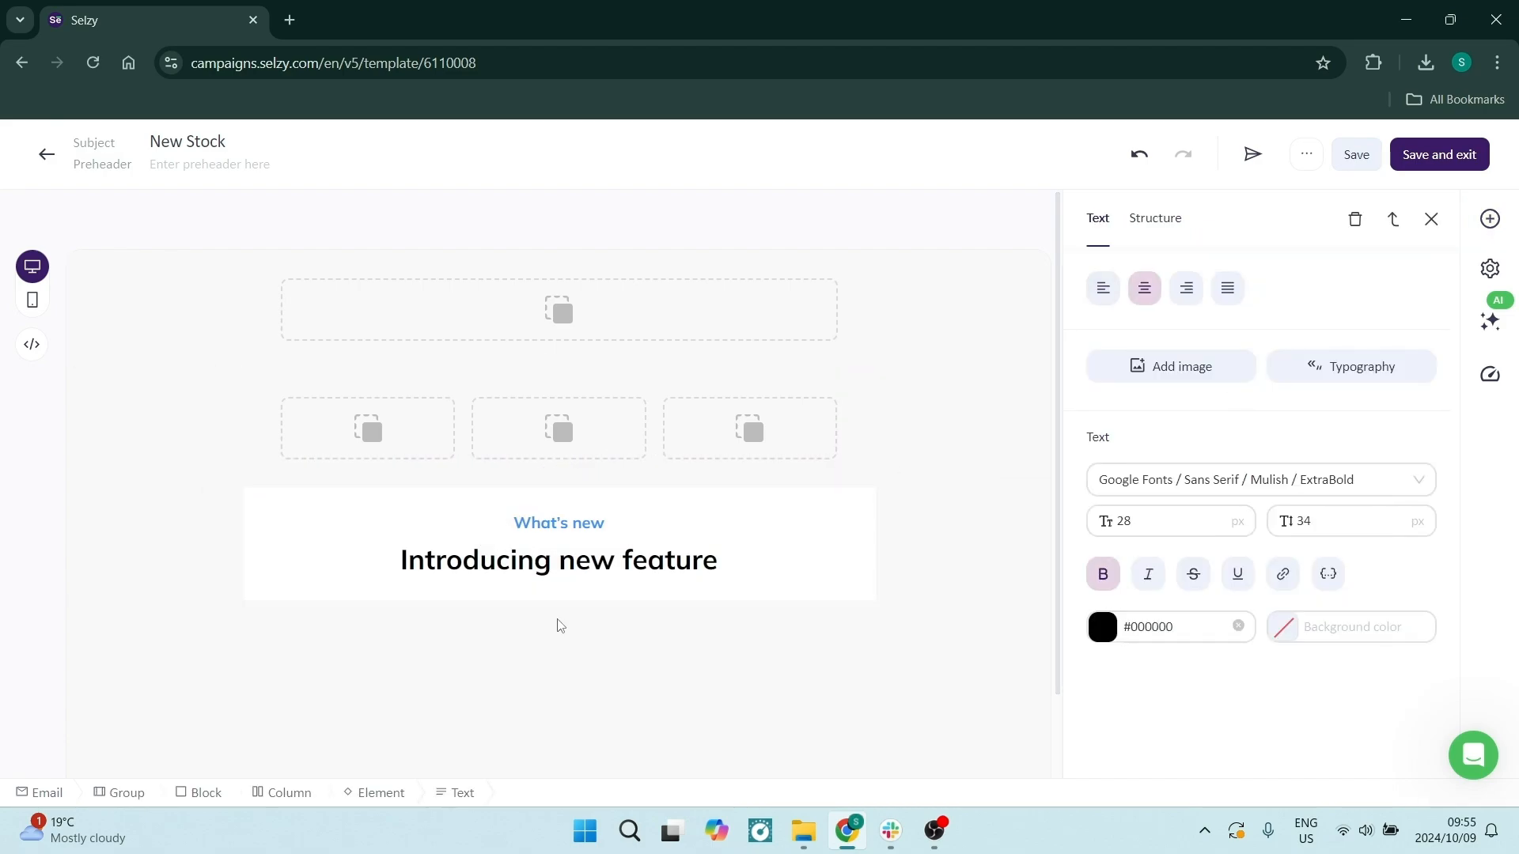
click(587, 522)
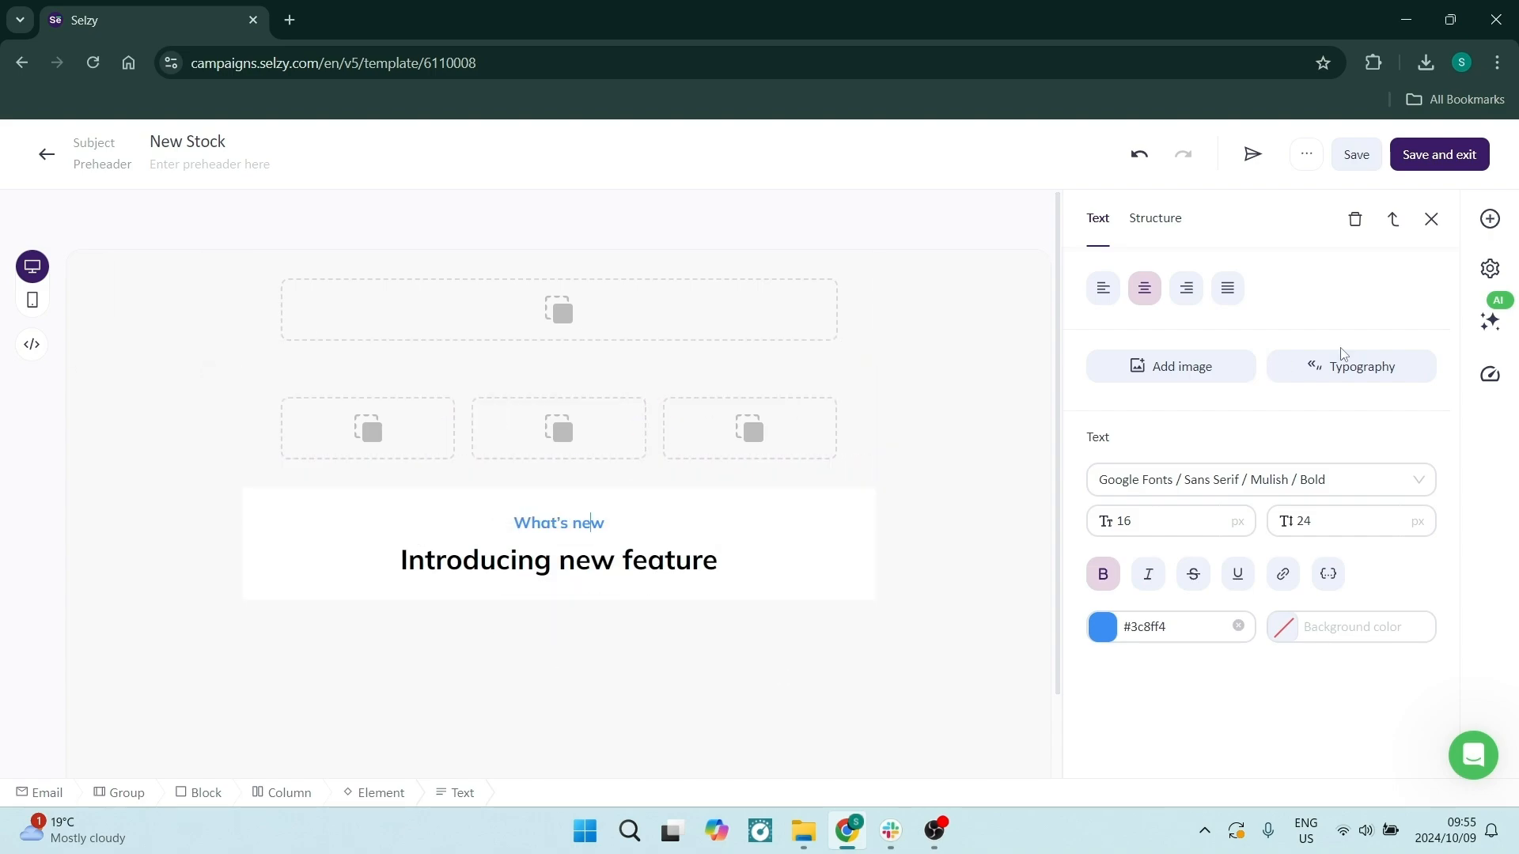
click(1492, 325)
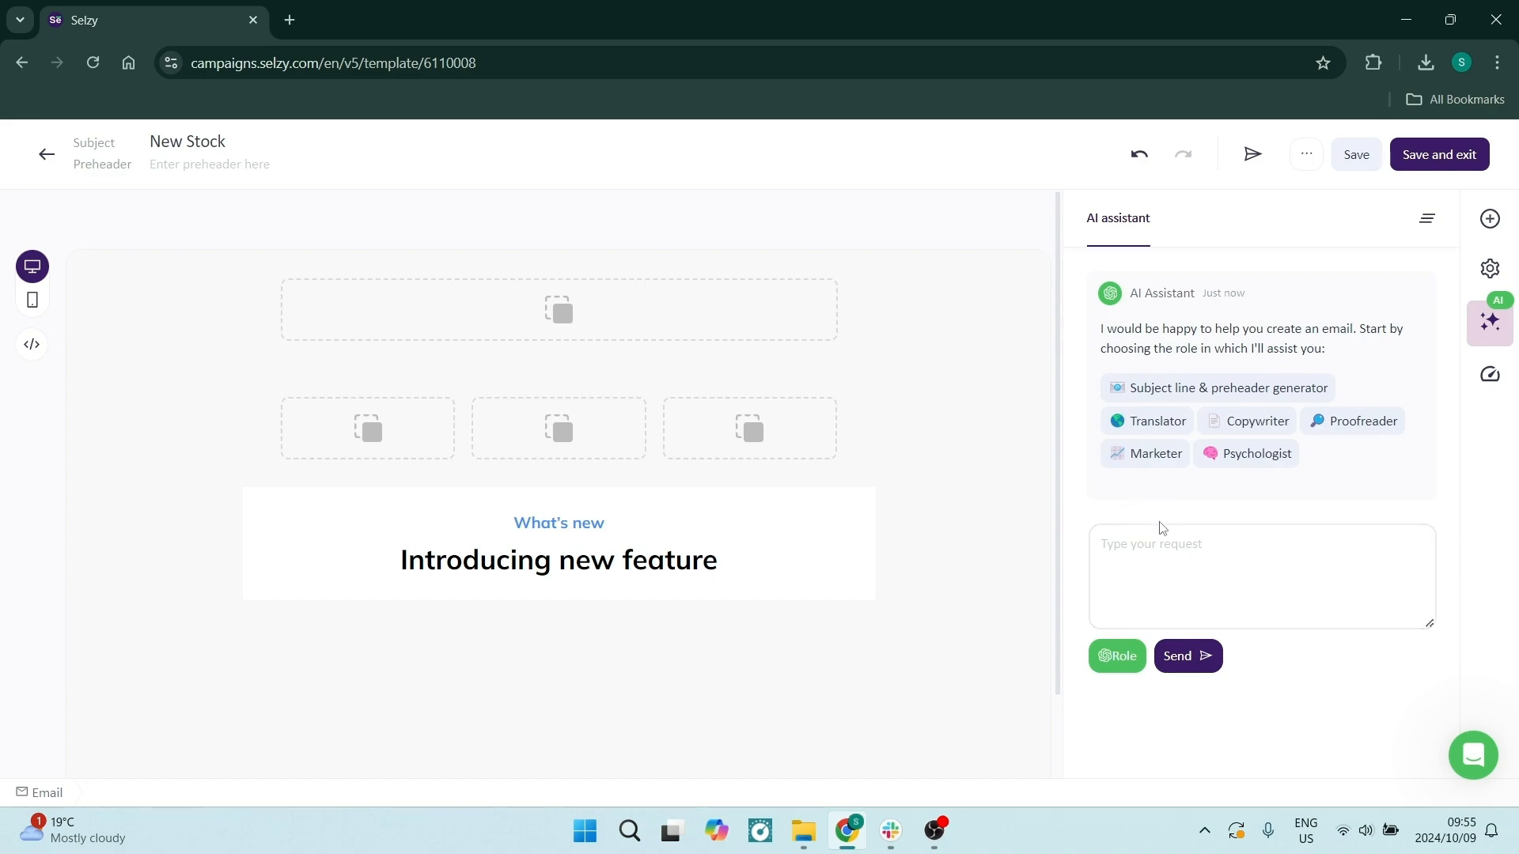
click(1225, 471)
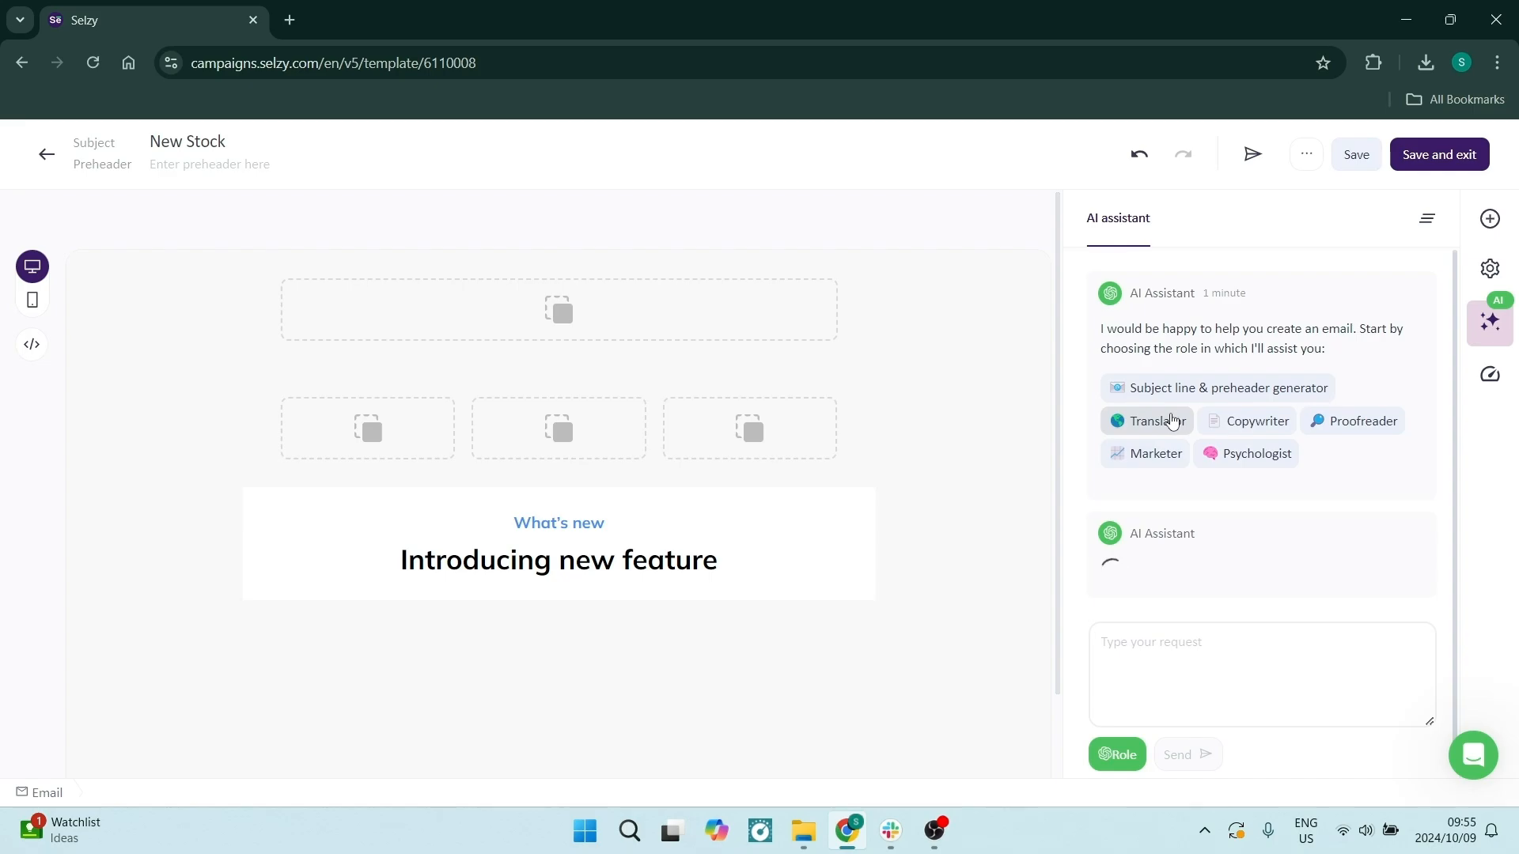
Save the template, exit the editor and look over the list of saved templates
click(1419, 157)
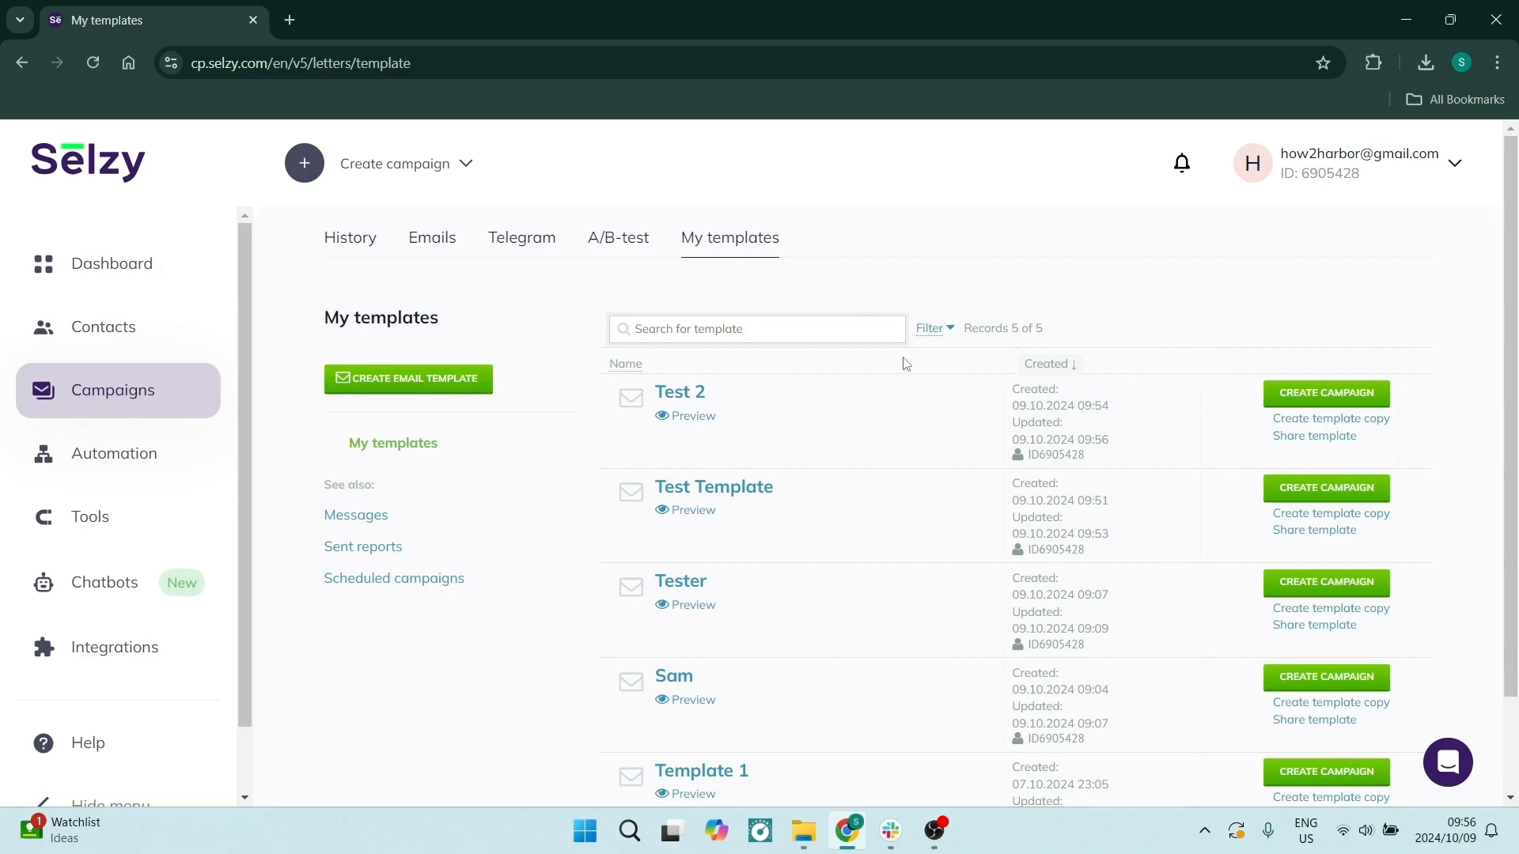
scroll(811, 526, down, 2)
scroll(838, 625, up, 2)
scroll(839, 591, down, 1)
scroll(839, 591, up, 1)
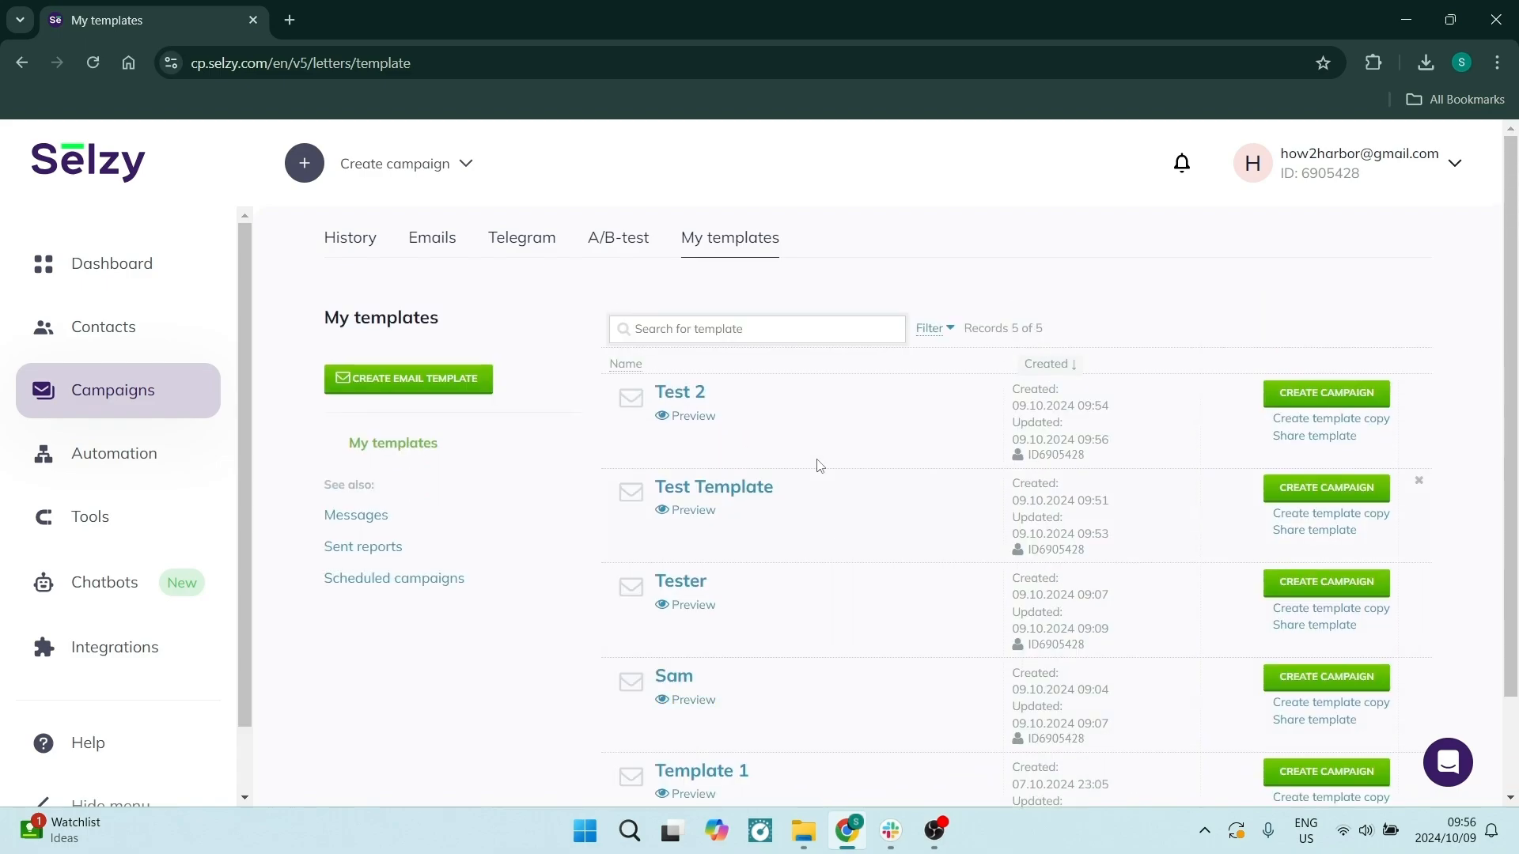